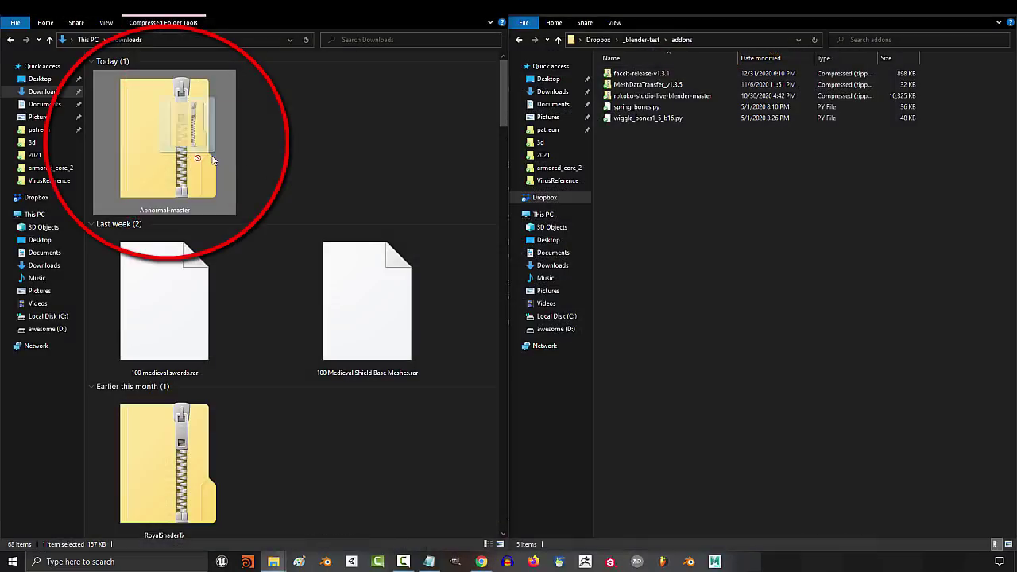
Put the Abnormal-master archive from Downloads into the addons folder and install it as an add-on in Blender's preferences.
{"action": "left_click_drag", "start_coordinate": [182, 170], "coordinate": [738, 216]}
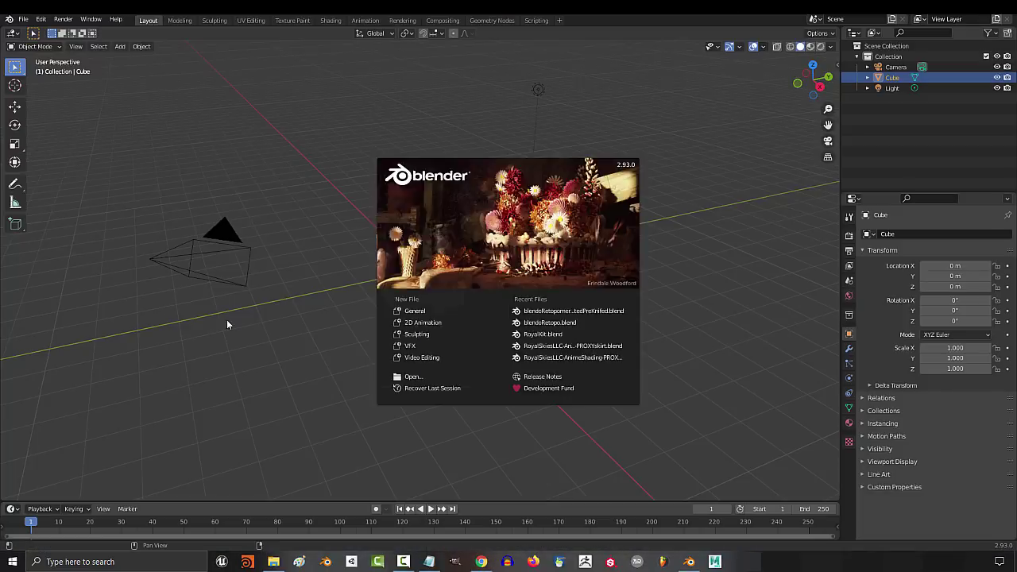
{"action": "left_click", "coordinate": [243, 187]}
{"action": "left_click", "coordinate": [42, 19]}
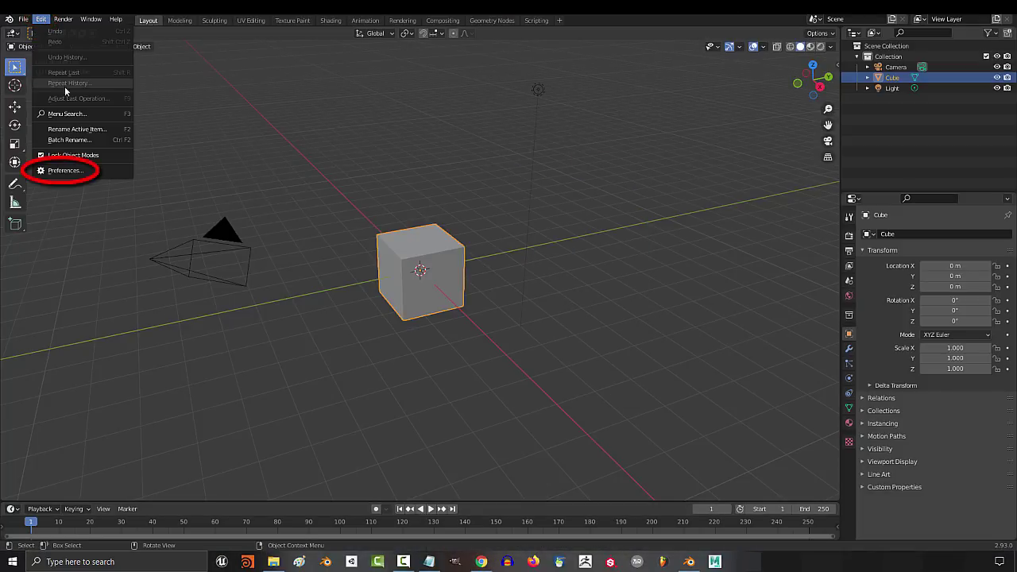
{"action": "left_click", "coordinate": [65, 171]}
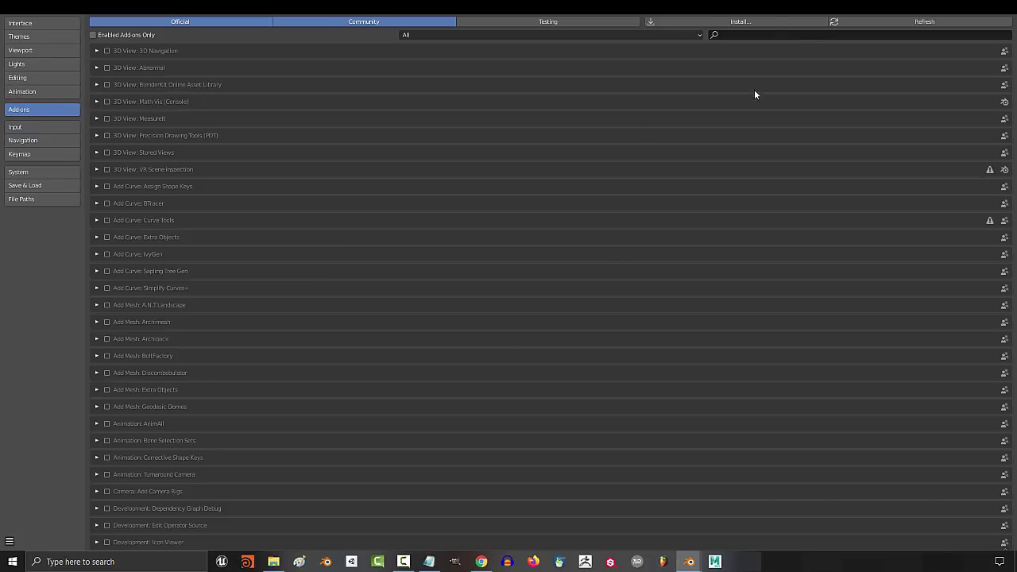
{"action": "left_click", "coordinate": [805, 21]}
{"action": "left_click", "coordinate": [397, 164]}
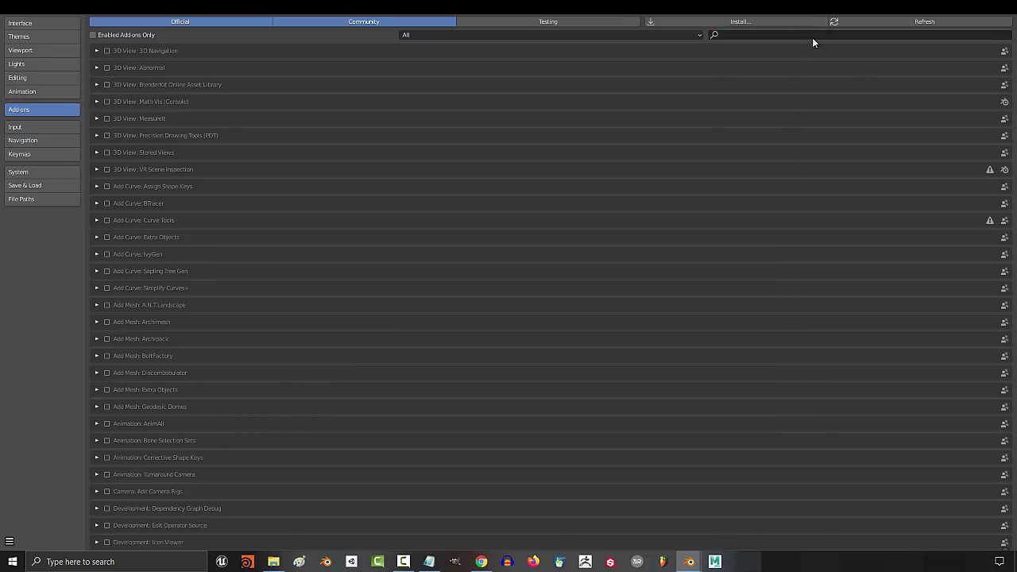
Search the add-ons for "abn" and enable the 3D View: Abnormal add-on.
{"action": "left_click", "coordinate": [812, 35]}
{"action": "type", "text": "abn"}
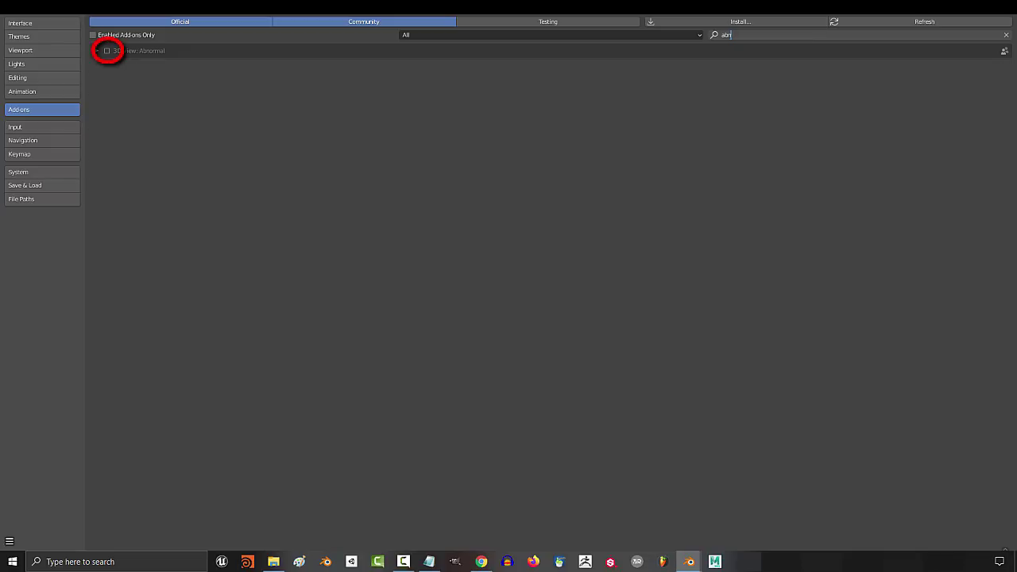
{"action": "left_click", "coordinate": [97, 51]}
{"action": "left_click", "coordinate": [106, 50]}
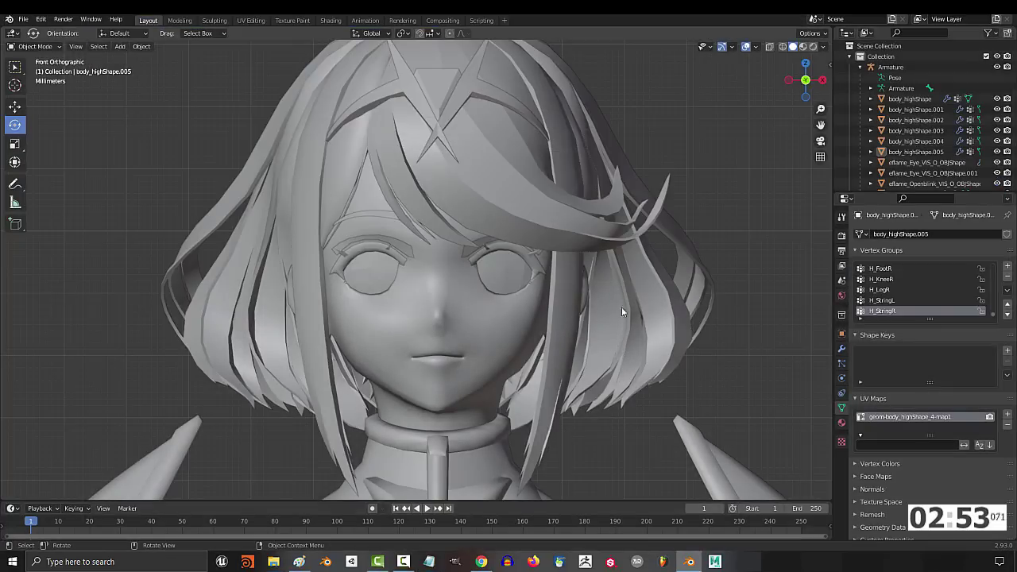
Select the character's face mesh and start the Abnormal add-on's normal editor on it.
{"action": "left_click", "coordinate": [461, 320]}
{"action": "key", "text": "n"}
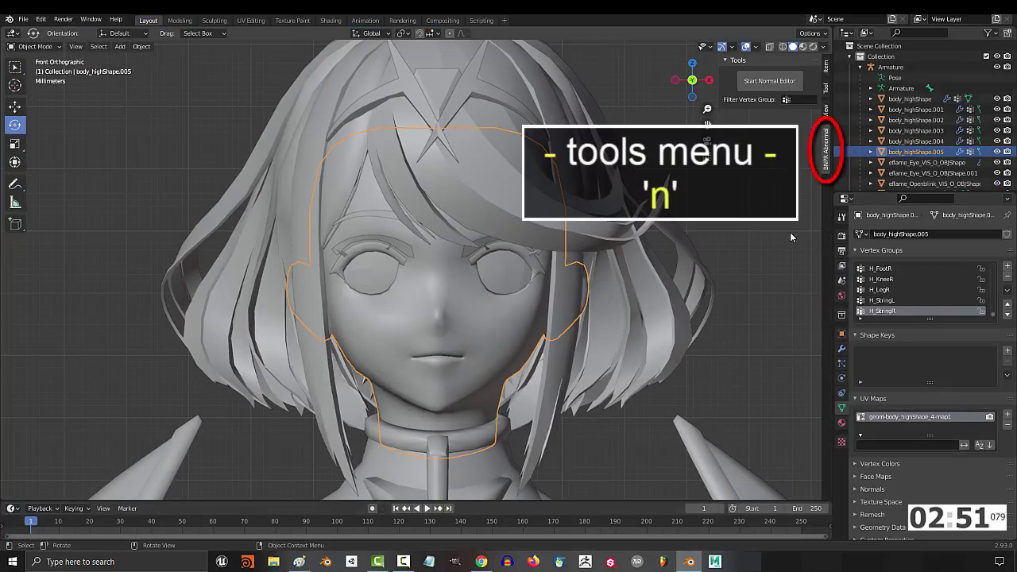
{"action": "left_click", "coordinate": [791, 85]}
{"action": "scroll", "coordinate": [757, 404], "scroll_direction": "down", "scroll_amount": 3}
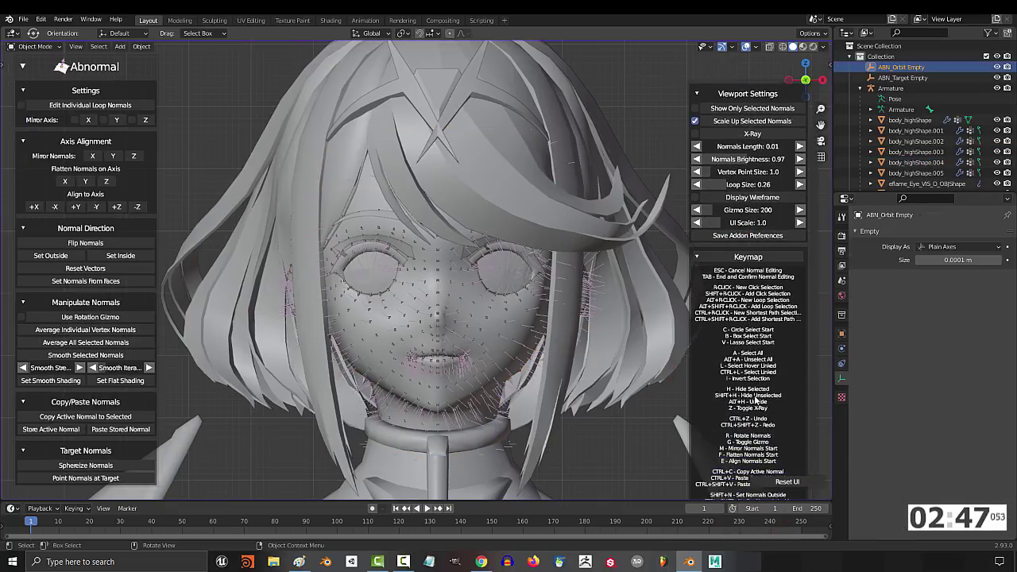
{"action": "scroll", "coordinate": [757, 404], "scroll_direction": "up", "scroll_amount": 4}
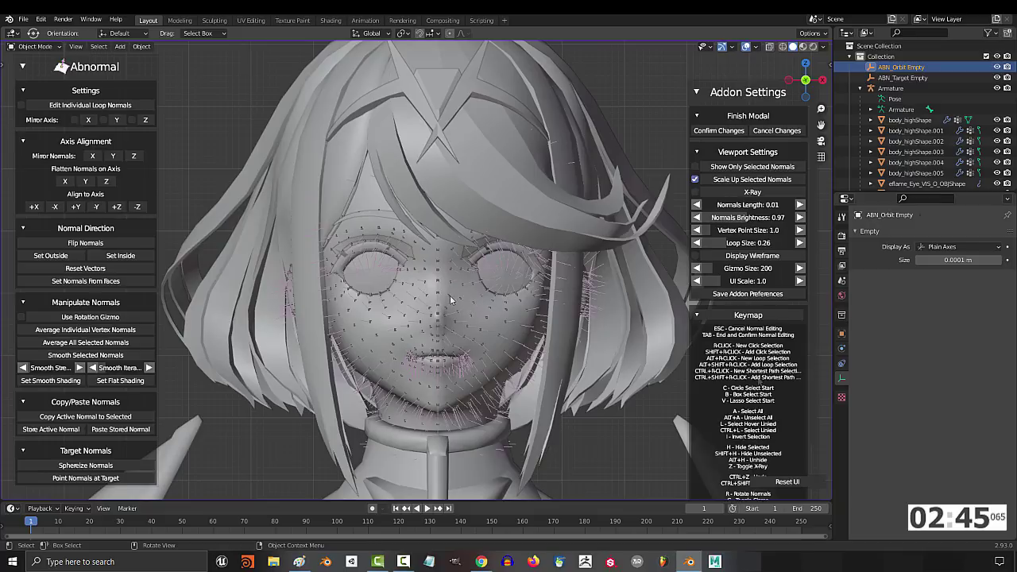
Circle-select normals across the face, removing some from the selection along the way.
{"action": "key", "text": "c"}
{"action": "mouse_move", "coordinate": [442, 298]}
{"action": "left_mouse_down"}
{"action": "mouse_move", "coordinate": [386, 333]}
{"action": "mouse_move", "coordinate": [471, 350]}
{"action": "mouse_move", "coordinate": [506, 336]}
{"action": "left_mouse_up"}
{"action": "left_click_drag", "start_coordinate": [464, 273], "coordinate": [399, 283], "text": "ctrl"}
{"action": "left_click_drag", "start_coordinate": [489, 300], "coordinate": [475, 372], "text": "ctrl"}
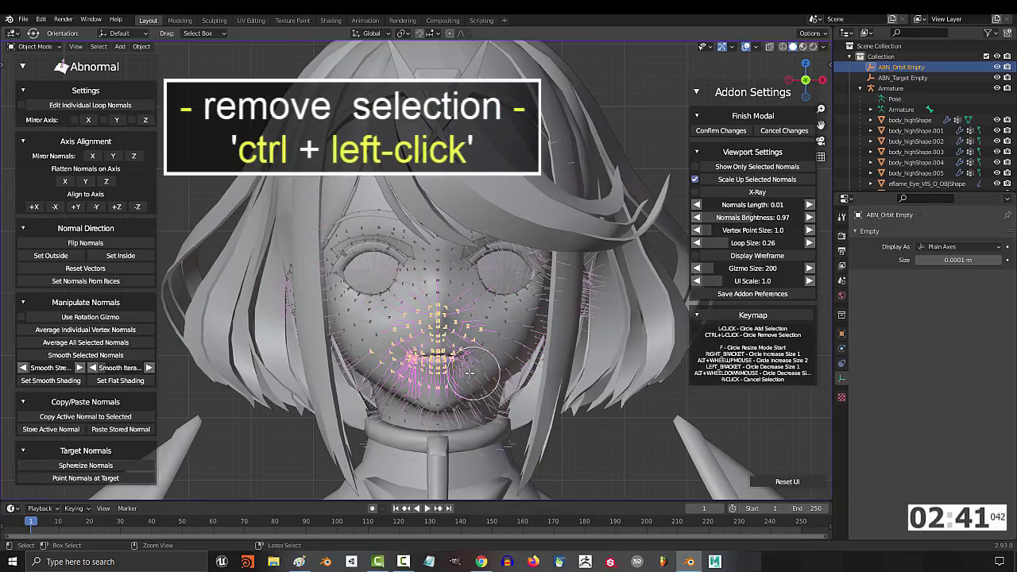
{"action": "mouse_move", "coordinate": [412, 256]}
{"action": "left_mouse_down"}
{"action": "mouse_move", "coordinate": [531, 287]}
{"action": "mouse_move", "coordinate": [528, 325]}
{"action": "left_mouse_up"}
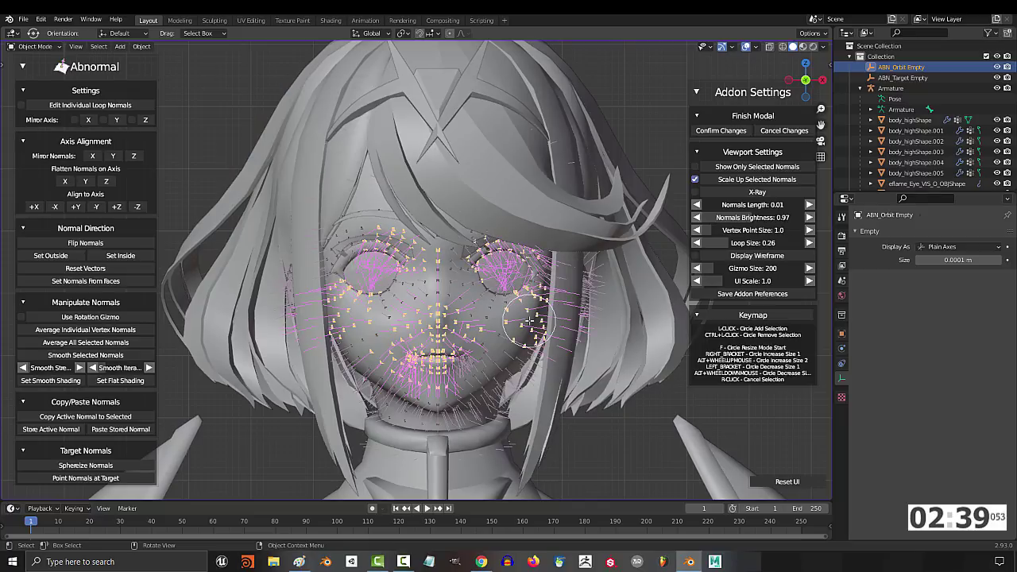
{"action": "right_click", "coordinate": [529, 325]}
Box-select the normals across the eyes and cheeks, subtract areas around the mouth and one eye, and add the chin.
{"action": "key", "text": "b"}
{"action": "left_click_drag", "start_coordinate": [325, 225], "coordinate": [532, 355]}
{"action": "key", "text": "b"}
{"action": "left_click_drag", "start_coordinate": [564, 310], "coordinate": [414, 365], "text": "ctrl"}
{"action": "key", "text": "b"}
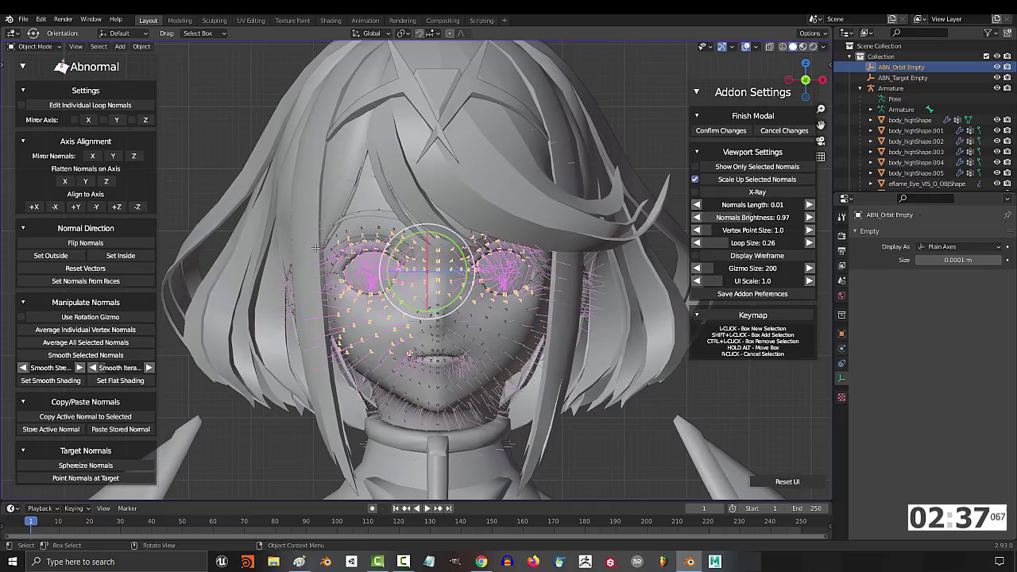
{"action": "left_click_drag", "start_coordinate": [322, 222], "coordinate": [427, 275], "text": "ctrl"}
{"action": "key", "text": "b"}
{"action": "left_click_drag", "start_coordinate": [410, 378], "coordinate": [458, 404], "text": "shift"}
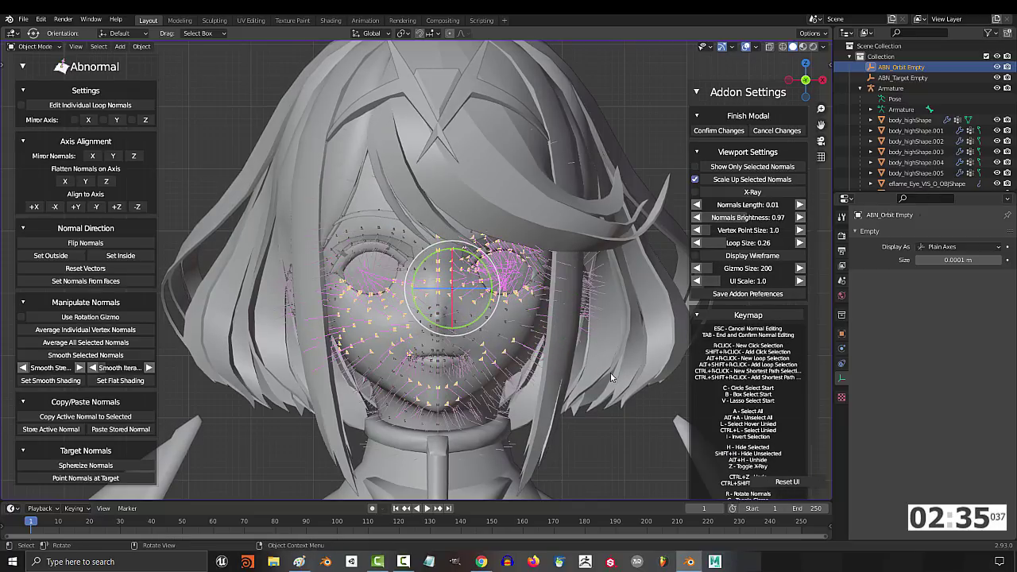
Clear the full selection, box-select only the normals on the character's right cheek, and rotate them.
{"action": "key", "text": "a"}
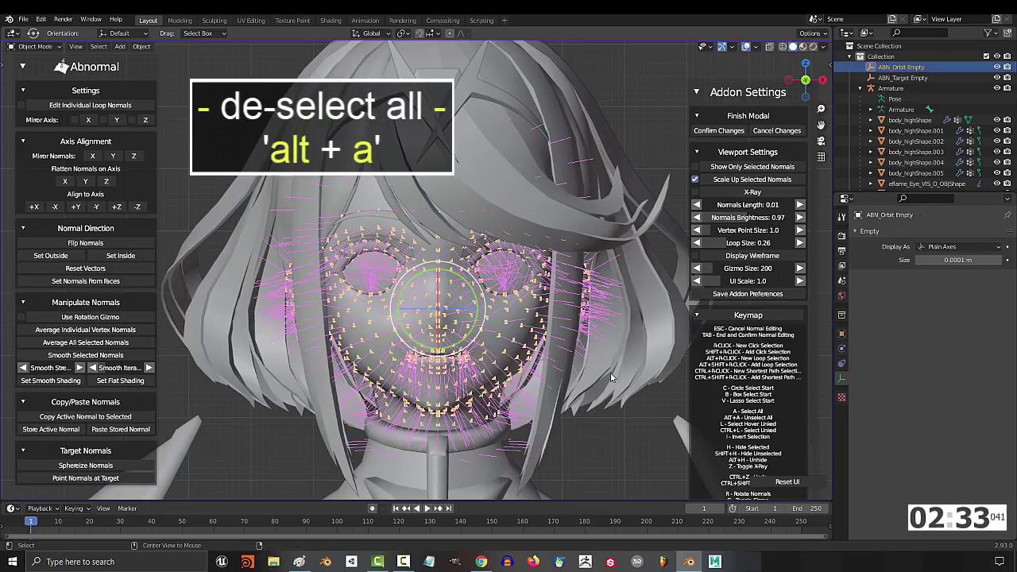
{"action": "key", "text": "alt+a"}
{"action": "key", "text": "b"}
{"action": "left_click_drag", "start_coordinate": [350, 315], "coordinate": [421, 342]}
{"action": "key", "text": "r"}
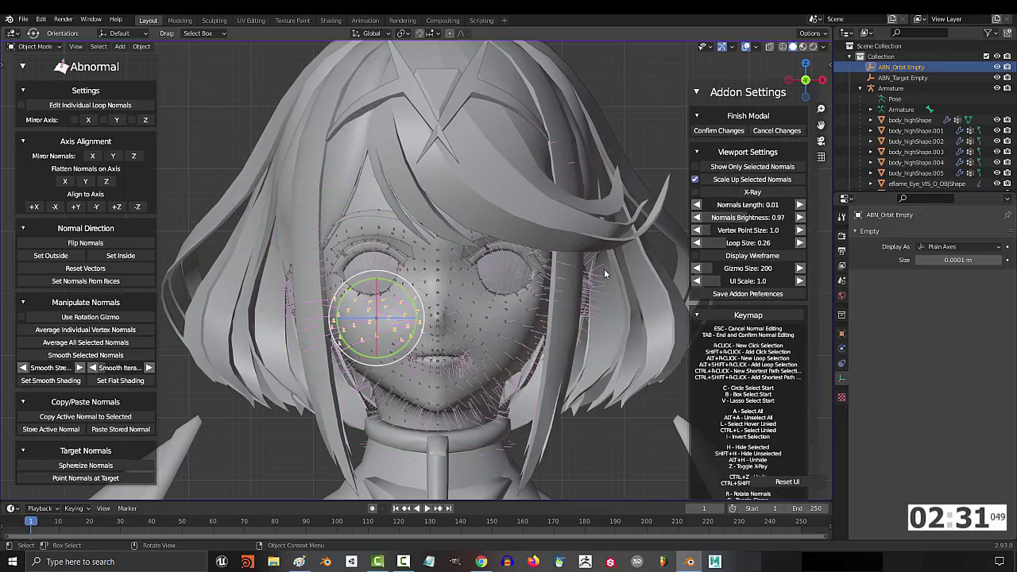
{"action": "left_click", "coordinate": [427, 127]}
Toggle X-Ray, and use the rotation gizmo to rotate the selected cheek normals.
{"action": "left_click", "coordinate": [695, 191]}
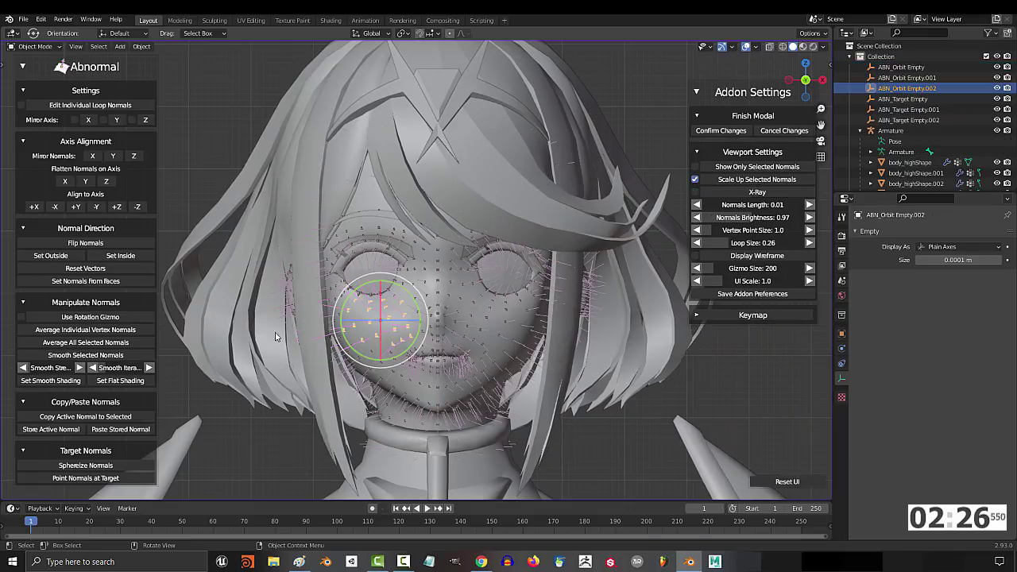
{"action": "left_click", "coordinate": [20, 316]}
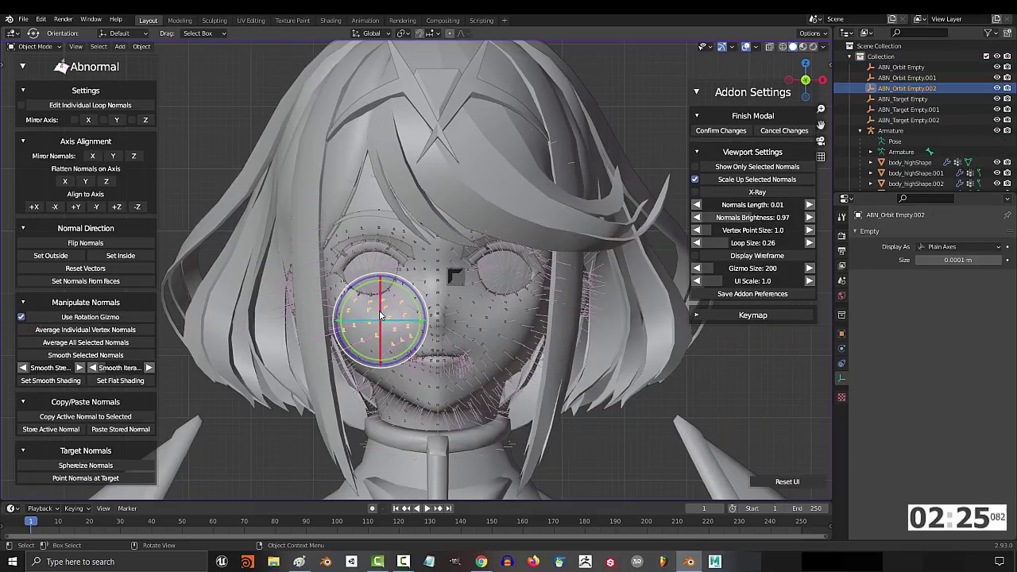
{"action": "left_click_drag", "start_coordinate": [408, 294], "coordinate": [486, 375]}
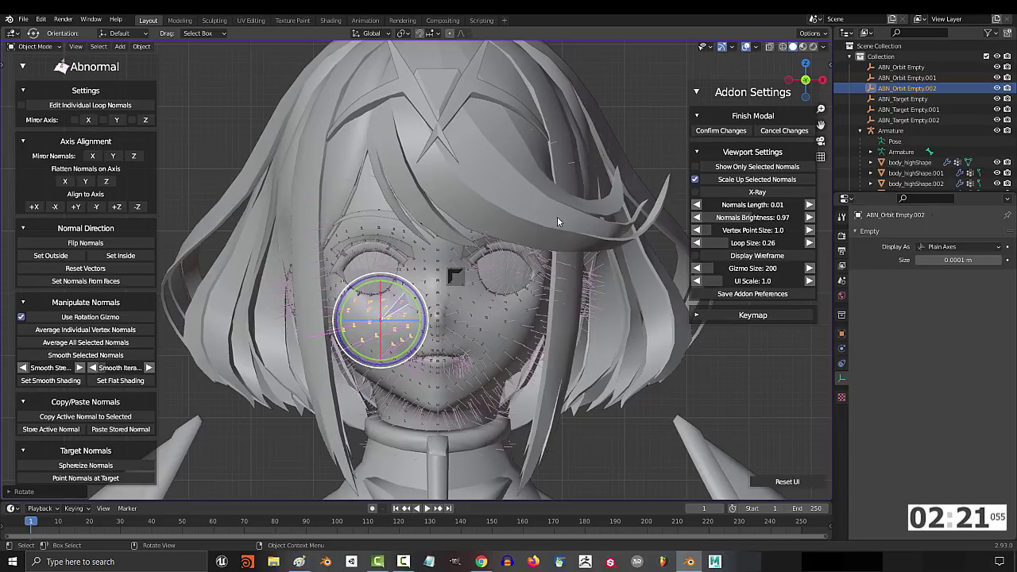
{"action": "left_click_drag", "start_coordinate": [558, 221], "coordinate": [577, 226]}
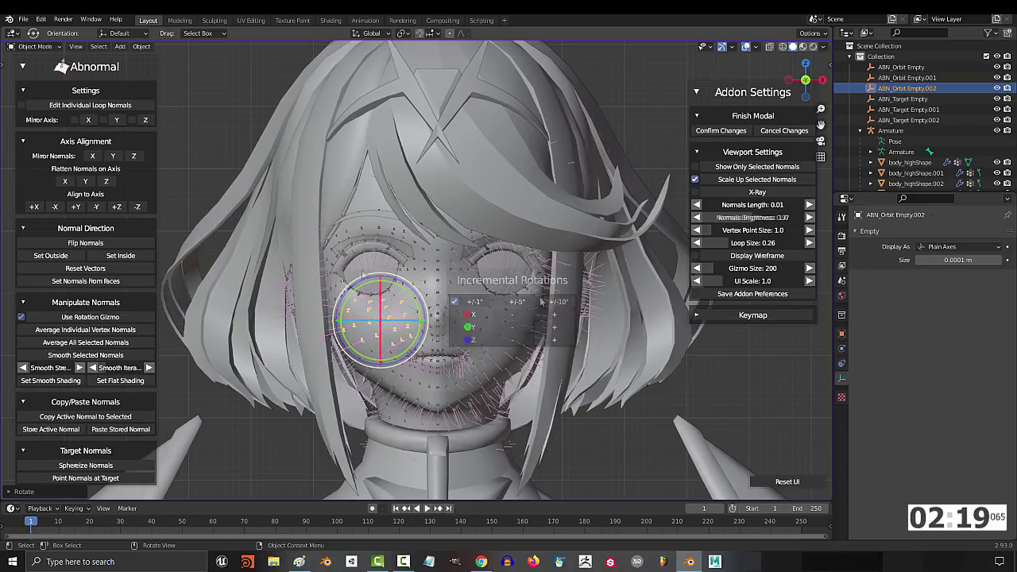
Toggle the wireframe display on and off, and try a vertex point size of 2.0 before restoring 1.0.
{"action": "left_click", "coordinate": [695, 256]}
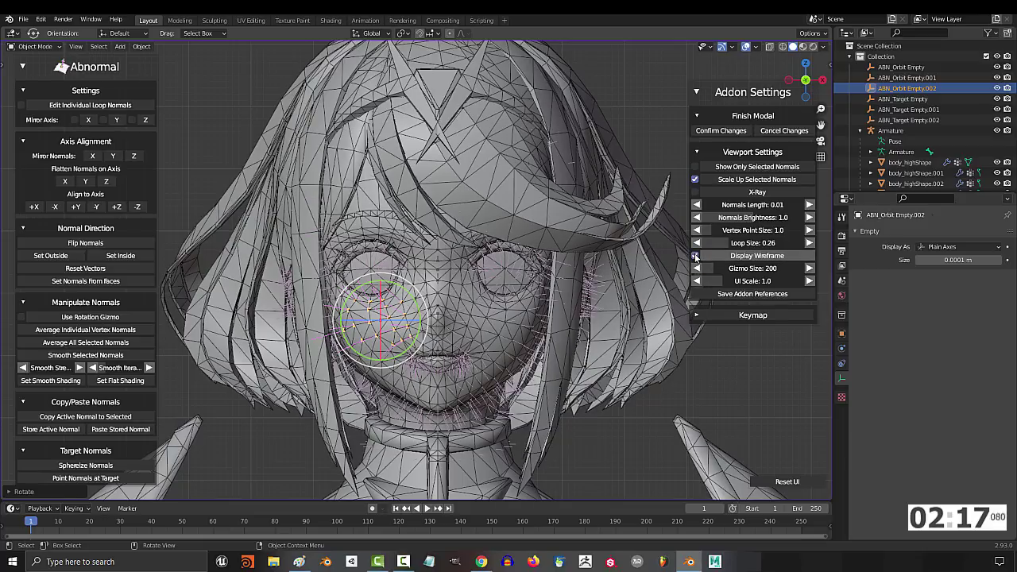
{"action": "left_click", "coordinate": [695, 256]}
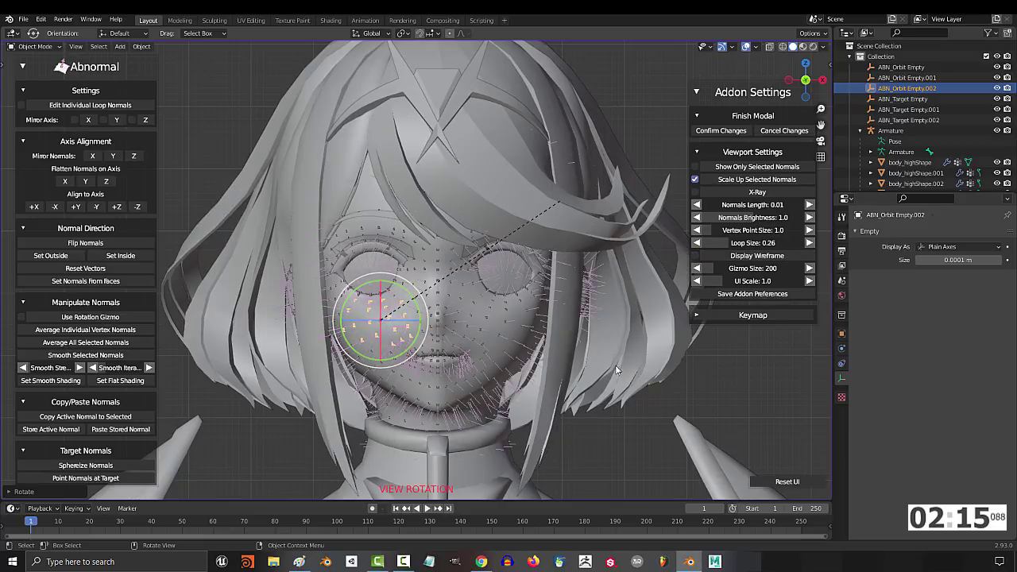
{"action": "left_click", "coordinate": [485, 138]}
{"action": "left_click", "coordinate": [809, 230]}
{"action": "left_click", "coordinate": [810, 230]}
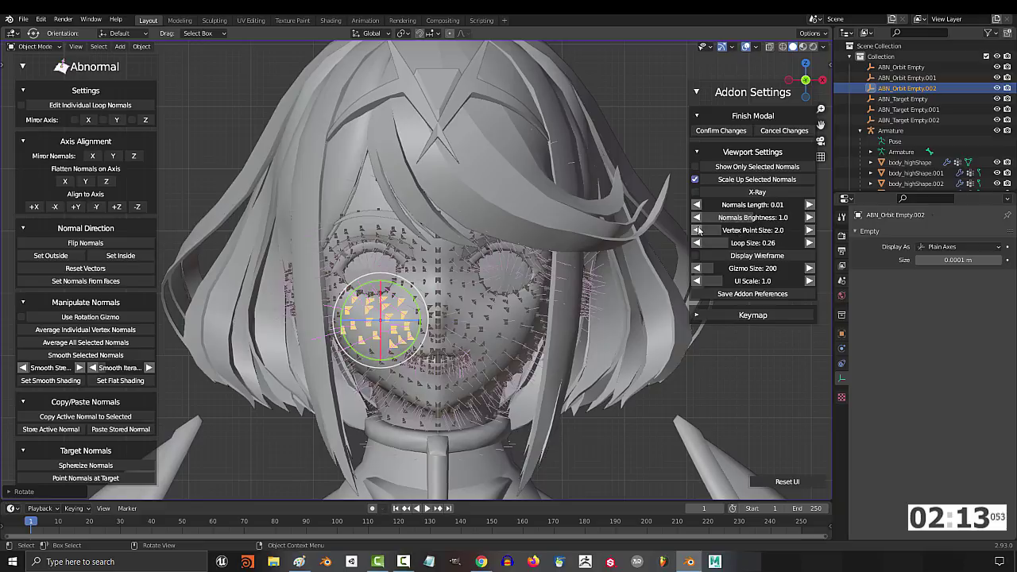
{"action": "left_click", "coordinate": [698, 231]}
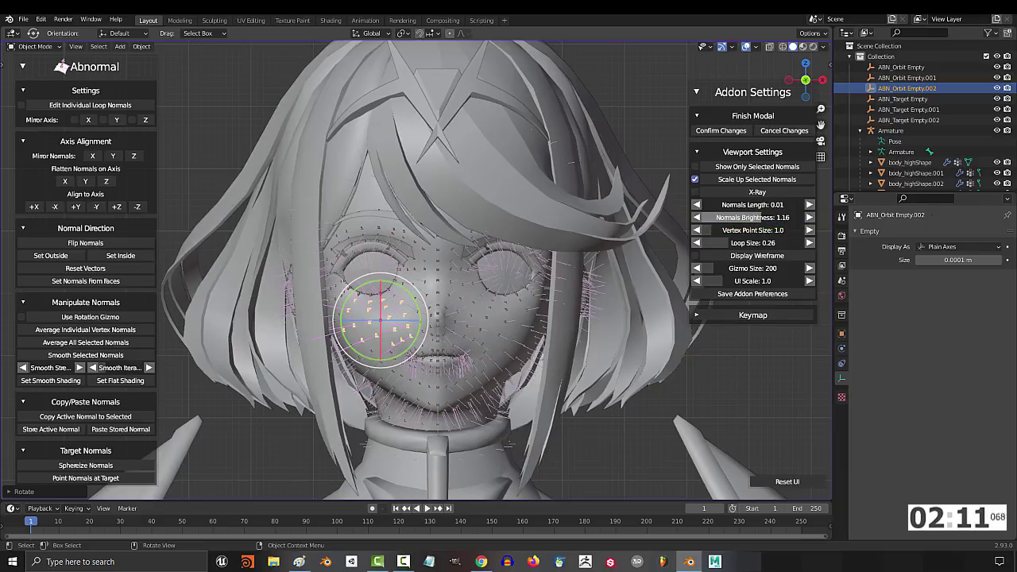
Set the normals brightness to 1.0 and show only the selected normals.
{"action": "mouse_move", "coordinate": [753, 217]}
{"action": "left_mouse_down"}
{"action": "mouse_move", "coordinate": [719, 217]}
{"action": "mouse_move", "coordinate": [775, 205]}
{"action": "mouse_move", "coordinate": [752, 205]}
{"action": "left_mouse_up"}
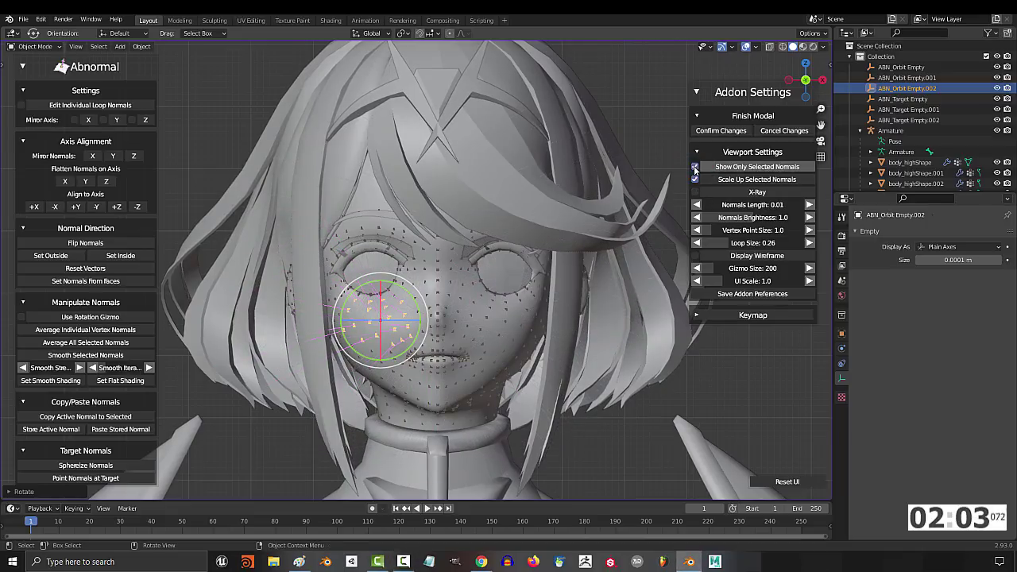
{"action": "left_click", "coordinate": [695, 168]}
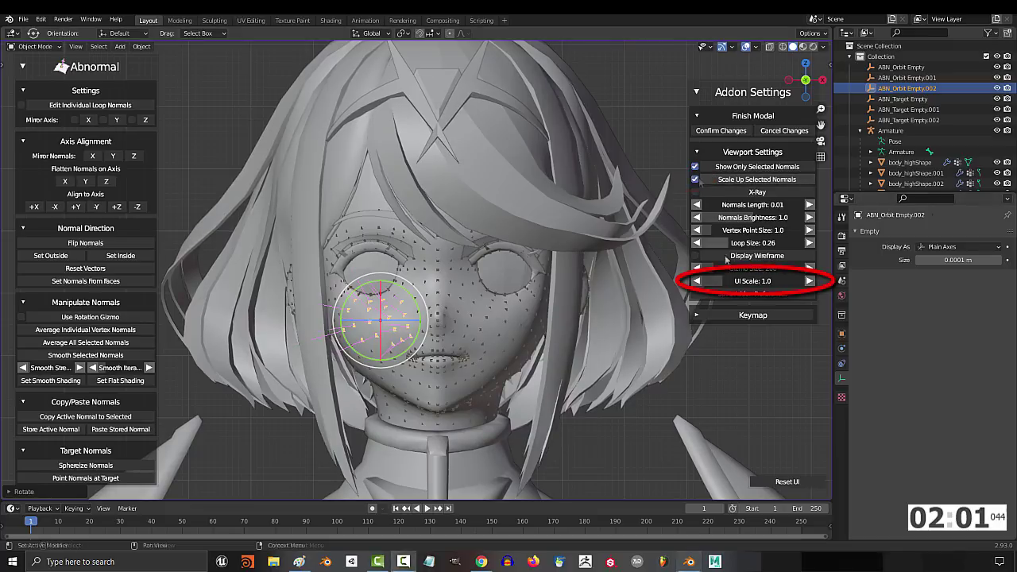
Try larger and smaller UI scales for the normal editor, and restore the scale to 1.0.
{"action": "left_click", "coordinate": [809, 282]}
{"action": "left_click", "coordinate": [808, 302]}
{"action": "left_click", "coordinate": [807, 323]}
{"action": "left_click", "coordinate": [660, 343]}
{"action": "left_click", "coordinate": [670, 324]}
{"action": "left_click", "coordinate": [684, 303]}
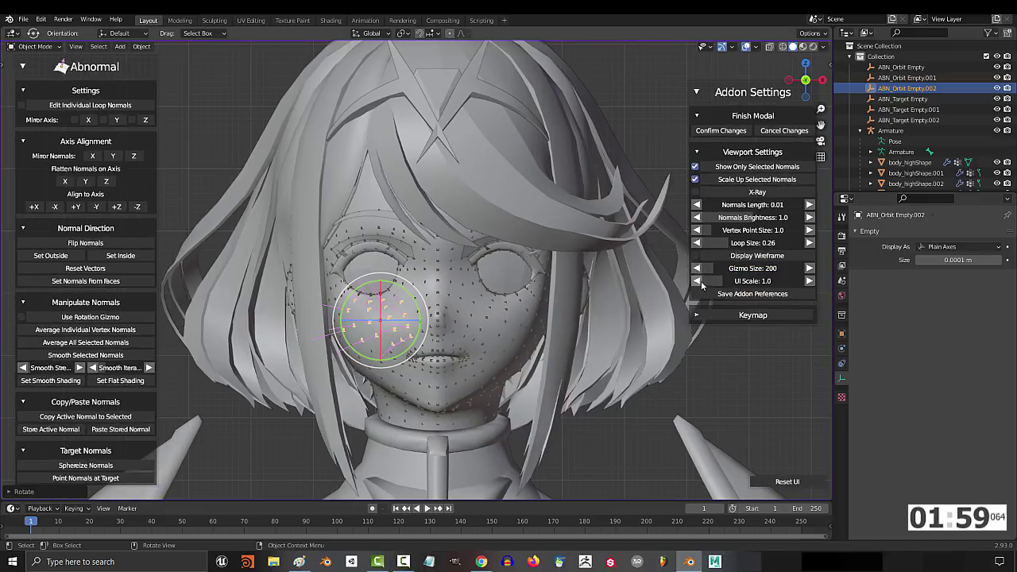
{"action": "left_click", "coordinate": [697, 282]}
{"action": "left_click", "coordinate": [709, 262]}
{"action": "left_click", "coordinate": [721, 242]}
{"action": "left_click", "coordinate": [811, 221]}
{"action": "left_click", "coordinate": [810, 242]}
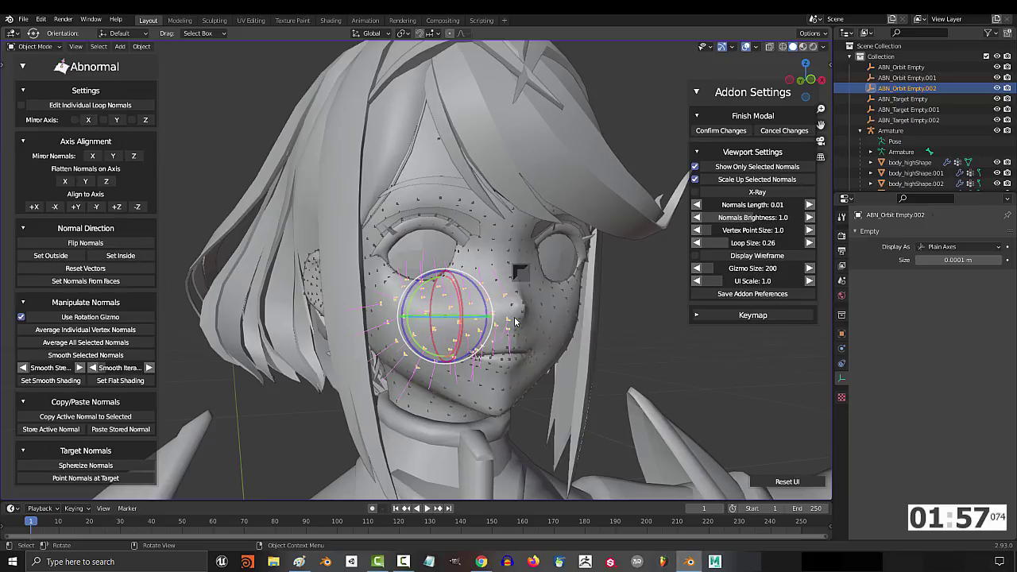
Open the gizmo's incremental rotations and rotate the cheek normals on X in +1° increments.
{"action": "left_click", "coordinate": [520, 273]}
{"action": "left_click", "coordinate": [622, 313]}
{"action": "left_click", "coordinate": [623, 312]}
{"action": "left_click", "coordinate": [623, 312]}
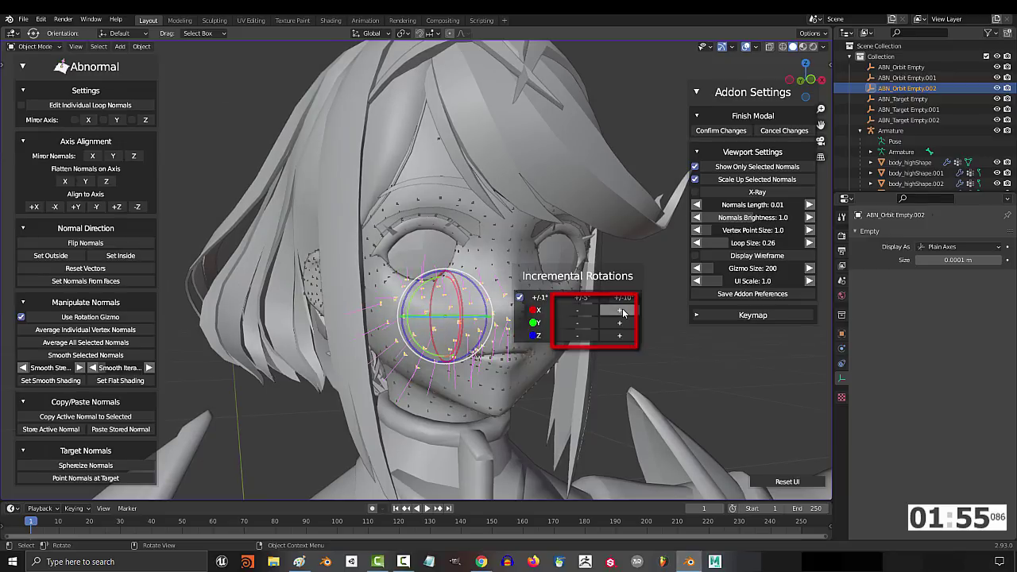
{"action": "left_click", "coordinate": [623, 312]}
{"action": "left_click", "coordinate": [623, 312]}
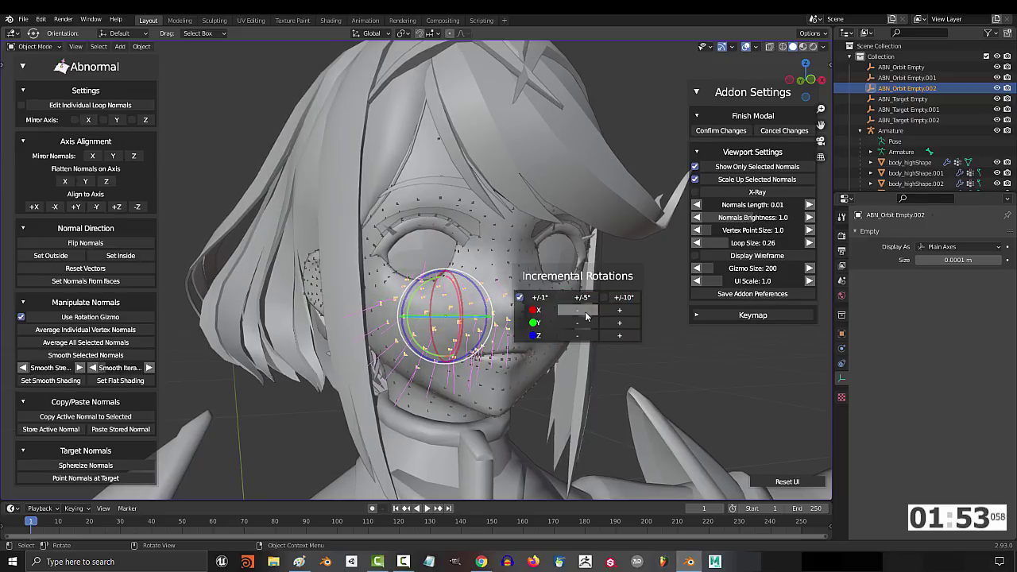
Rotate the cheek normals on X with the 5° increment, in the positive and then the negative direction.
{"action": "left_click", "coordinate": [623, 311]}
{"action": "left_click", "coordinate": [624, 312]}
{"action": "left_click", "coordinate": [623, 312]}
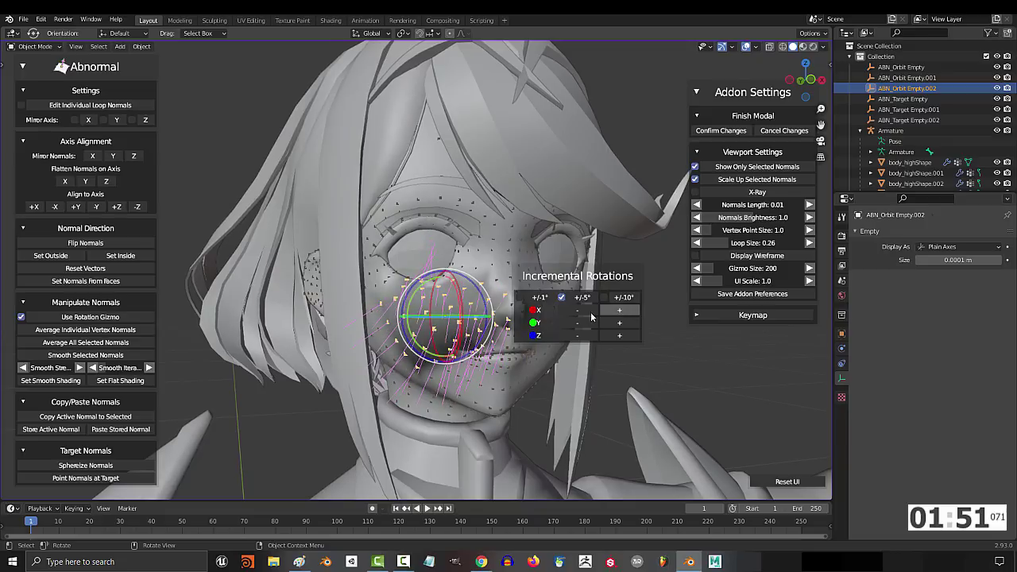
{"action": "left_click", "coordinate": [589, 314]}
{"action": "left_click", "coordinate": [589, 314]}
{"action": "left_click", "coordinate": [589, 314]}
{"action": "left_click", "coordinate": [589, 314]}
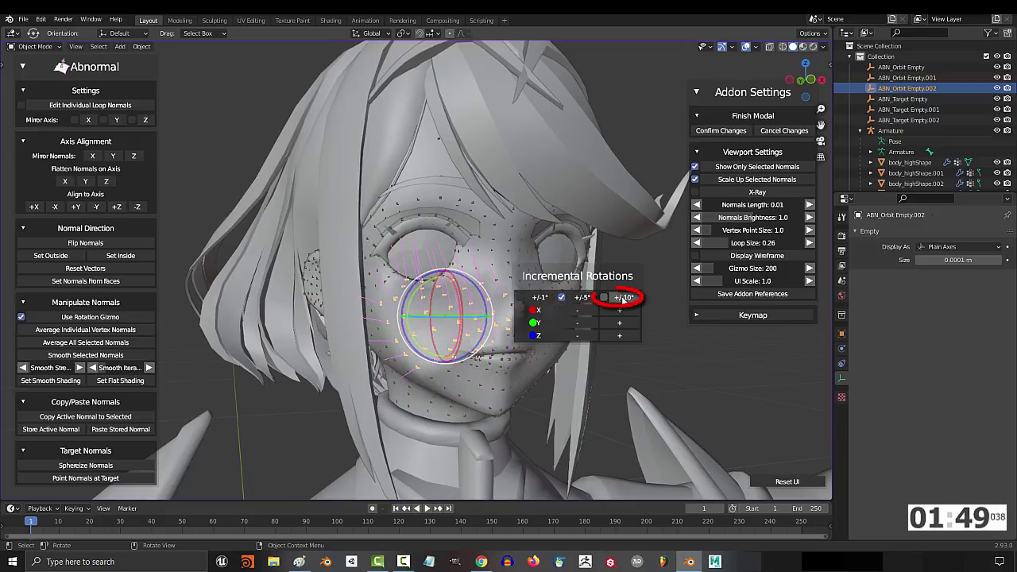
Switch the rotation increment to 10° and rotate the cheek normals positively on X, then negatively and positively on Z.
{"action": "left_click", "coordinate": [604, 297]}
{"action": "left_click", "coordinate": [621, 311]}
{"action": "left_click", "coordinate": [623, 316]}
{"action": "left_click", "coordinate": [578, 337]}
{"action": "left_click", "coordinate": [578, 337]}
{"action": "left_click", "coordinate": [579, 337]}
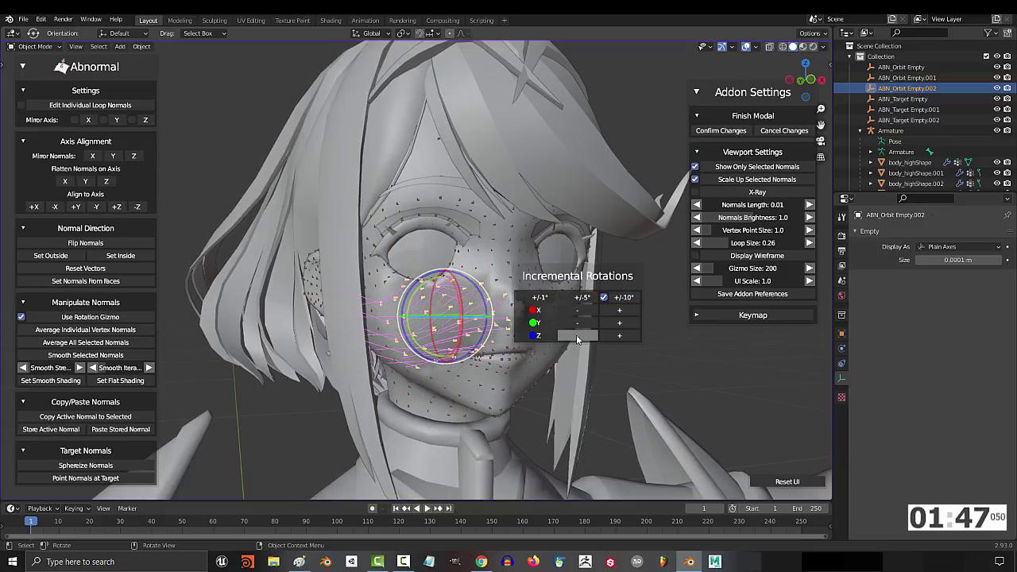
{"action": "left_click", "coordinate": [579, 336]}
{"action": "left_click", "coordinate": [610, 337]}
{"action": "left_click", "coordinate": [611, 337]}
{"action": "left_click", "coordinate": [610, 335]}
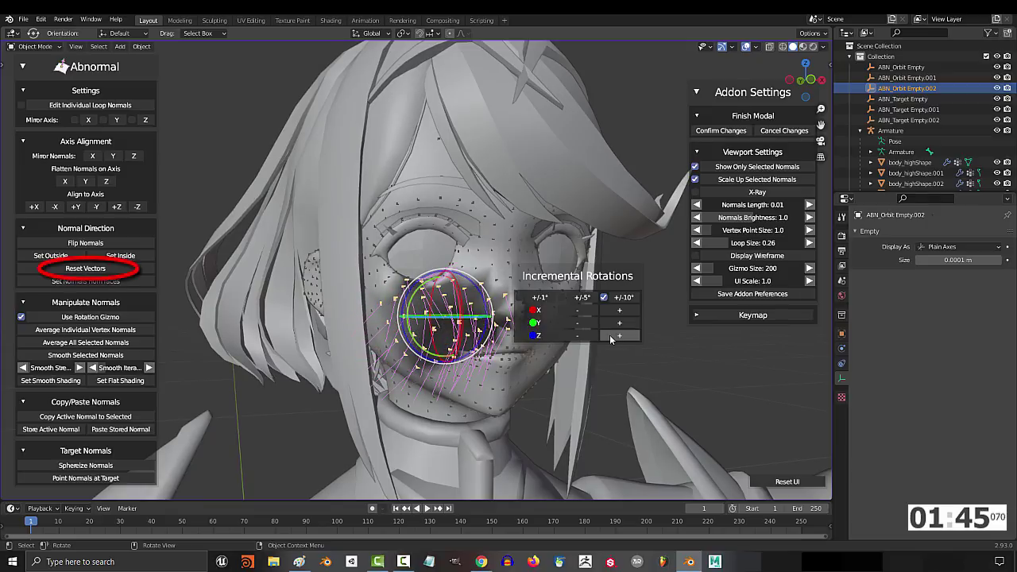
Reset the vectors of the selected cheek normals, and reset the whole face mesh's normal vectors in Edit Mode.
{"action": "left_click", "coordinate": [101, 269]}
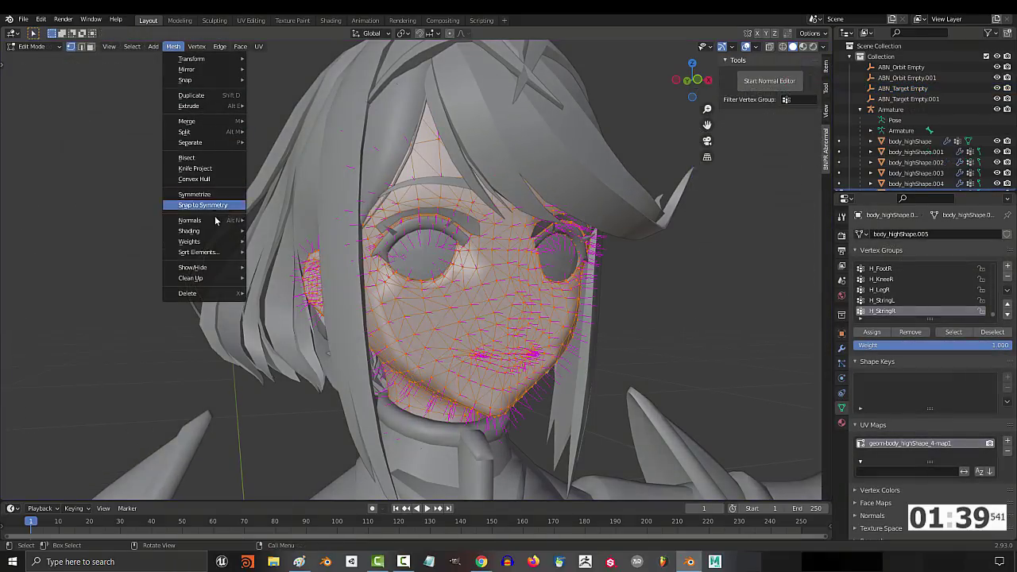
{"action": "mouse_move", "coordinate": [198, 220]}
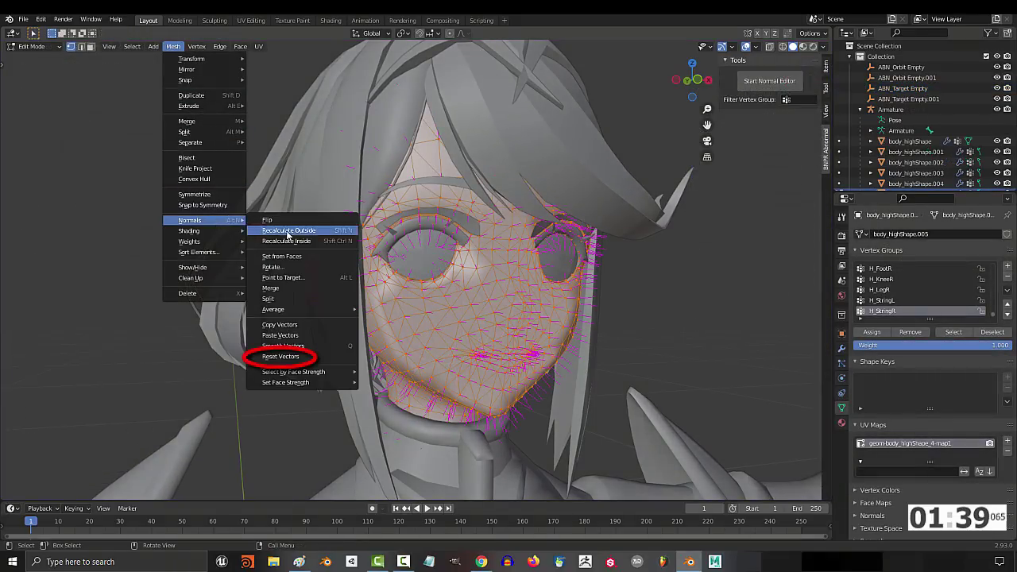
{"action": "left_click", "coordinate": [323, 361]}
{"action": "key", "text": "Tab"}
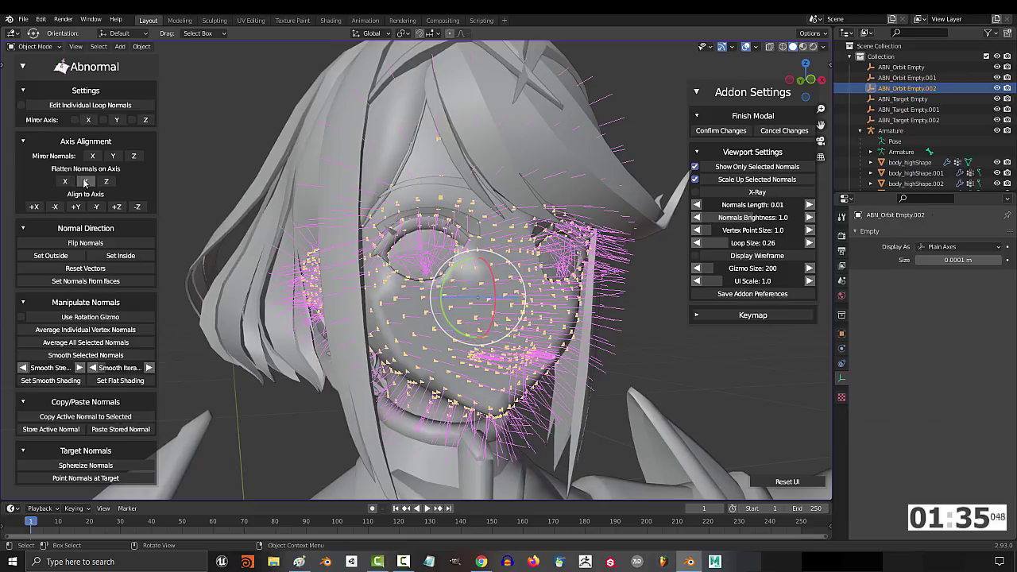
Flatten all selected face normals on the Y axis, and set the normals from faces.
{"action": "left_click", "coordinate": [85, 181]}
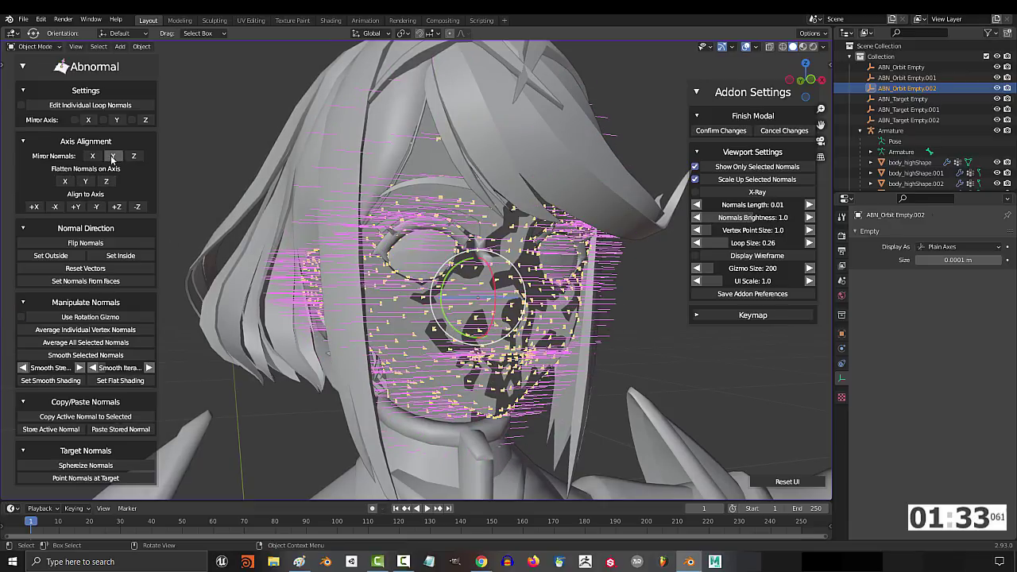
{"action": "left_click", "coordinate": [85, 280]}
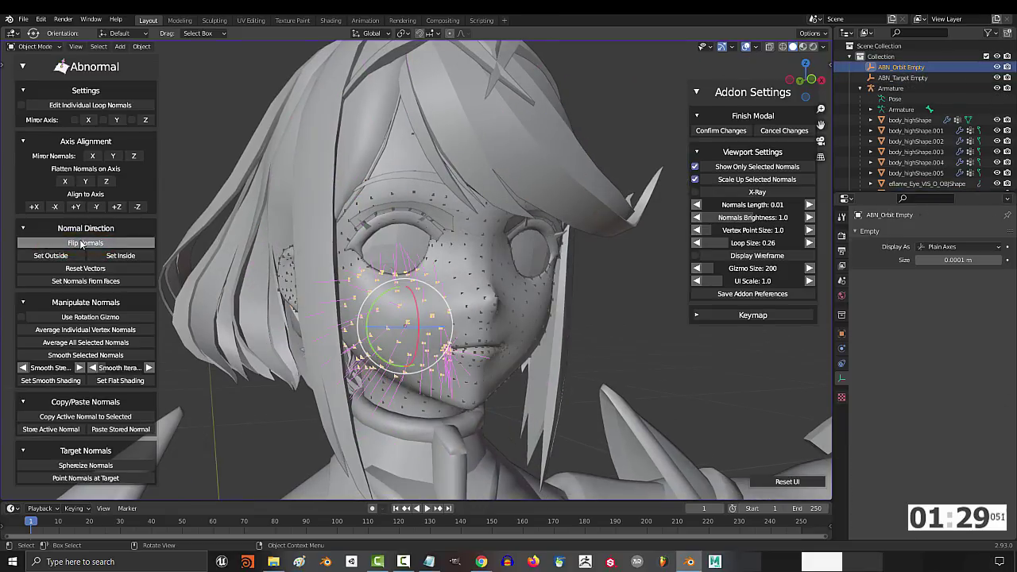
Try each direction option on the cheek normals: flip, set outside, set inside and set from faces.
{"action": "left_click", "coordinate": [81, 243]}
{"action": "left_click", "coordinate": [56, 256]}
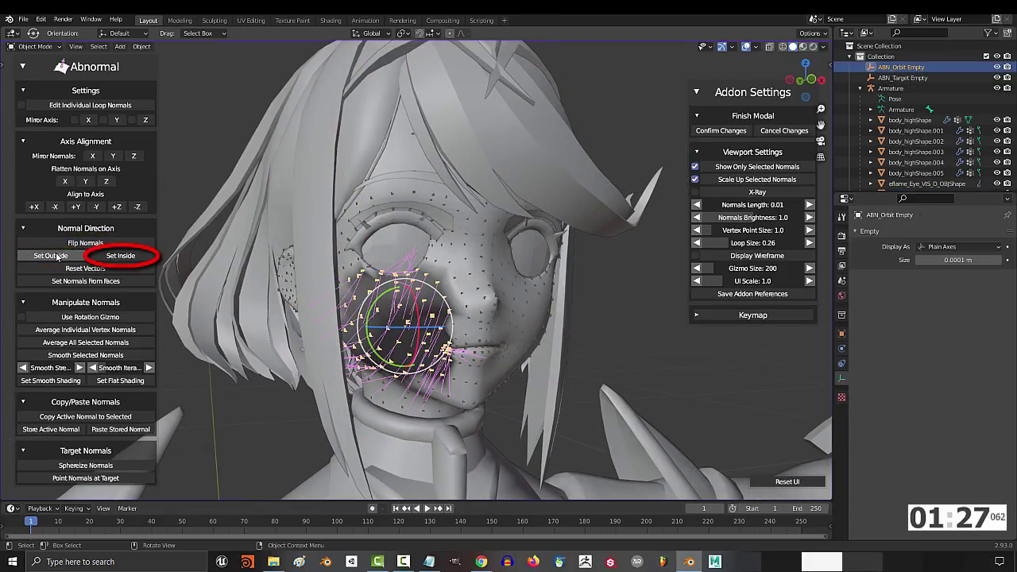
{"action": "left_click", "coordinate": [112, 258]}
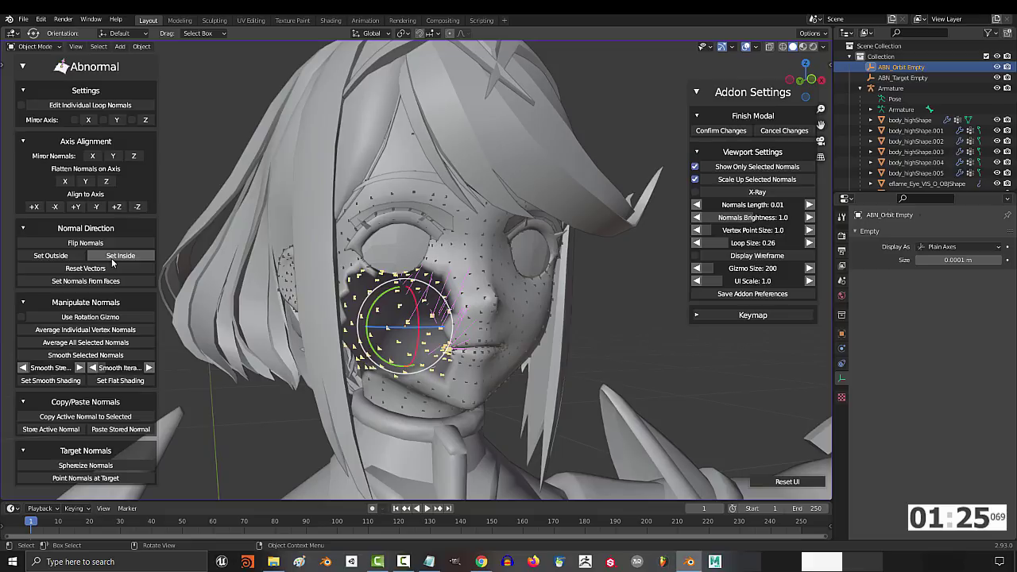
{"action": "left_click", "coordinate": [91, 280]}
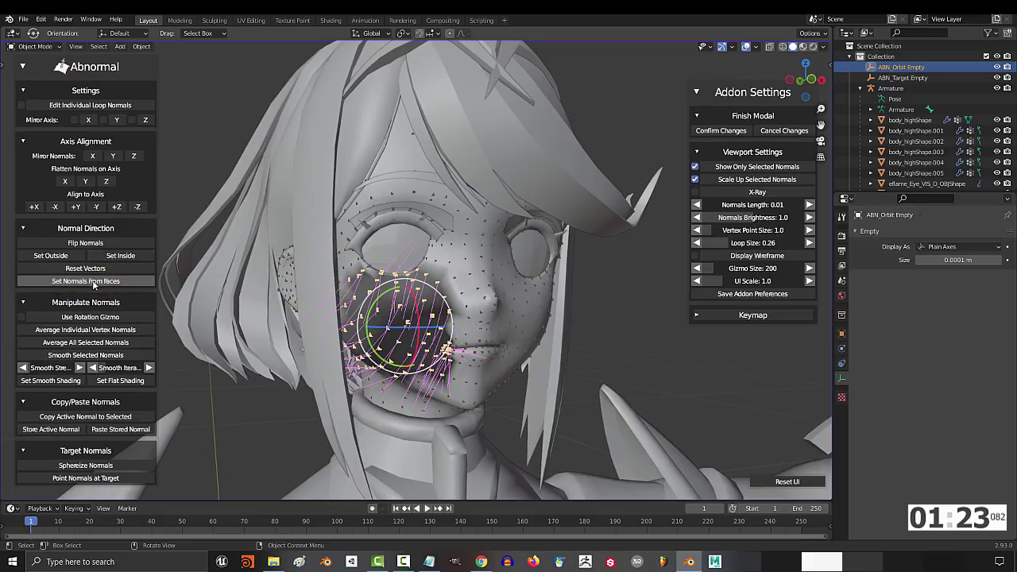
Align the cheek normals to each axis direction in turn: +X, -X, +Y, -Y, +Z and -Z.
{"action": "left_click", "coordinate": [35, 206]}
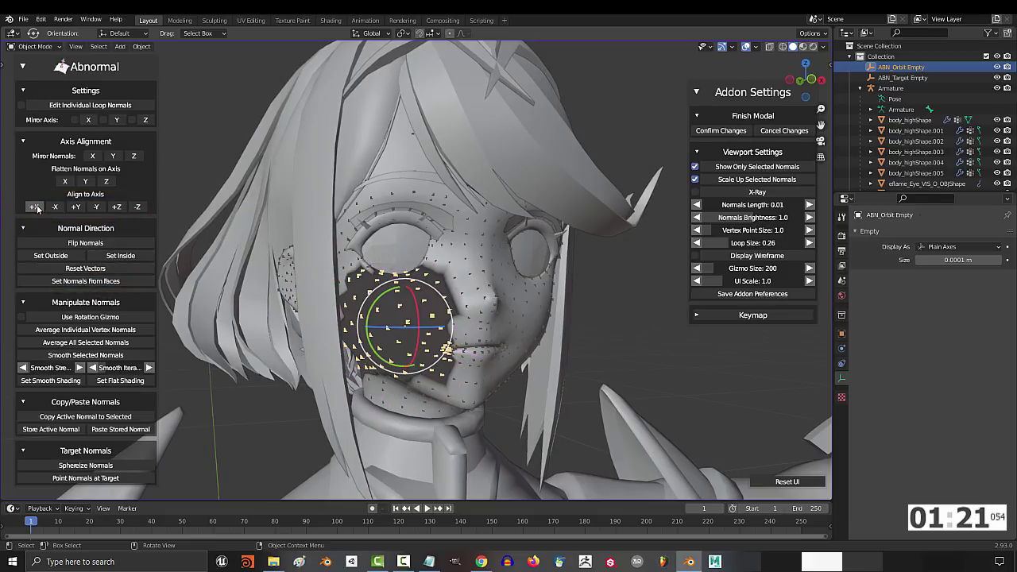
{"action": "left_click", "coordinate": [55, 207]}
{"action": "left_click", "coordinate": [75, 208]}
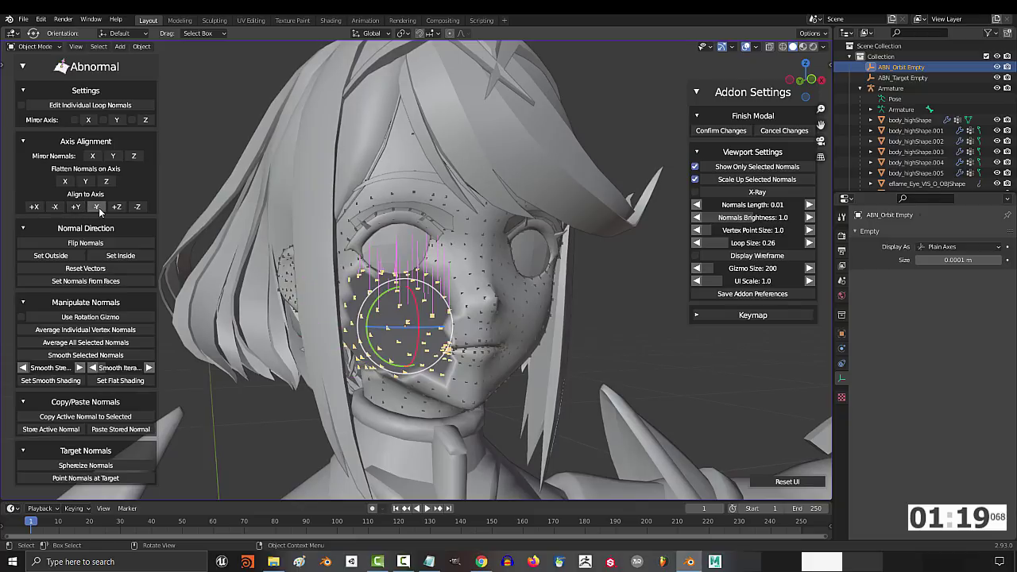
{"action": "left_click", "coordinate": [96, 207]}
{"action": "left_click", "coordinate": [116, 207]}
{"action": "left_click", "coordinate": [136, 207]}
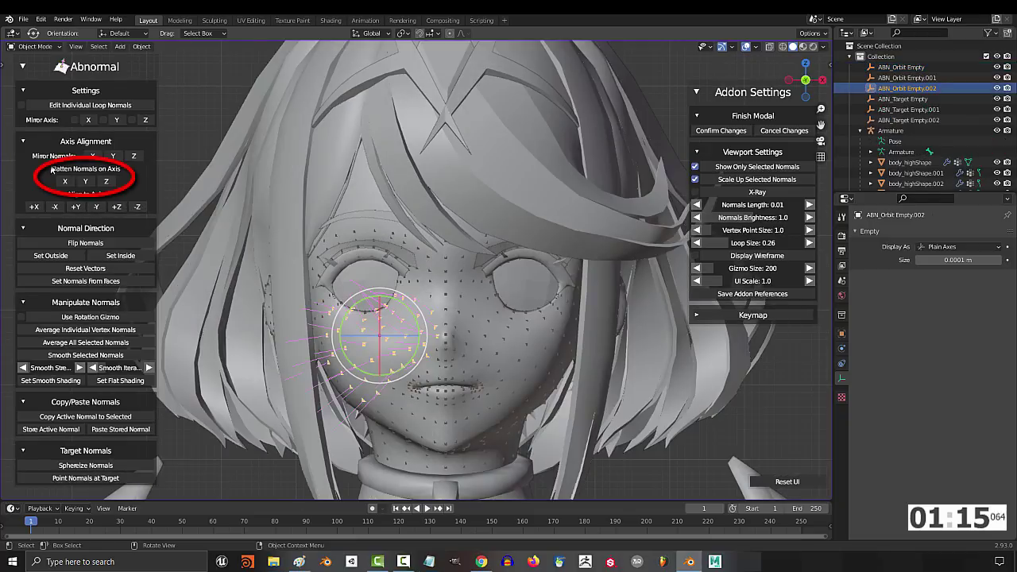
Flatten the cheek normals on the X axis and on the Z axis, checking them from the front and above.
{"action": "left_click", "coordinate": [65, 182]}
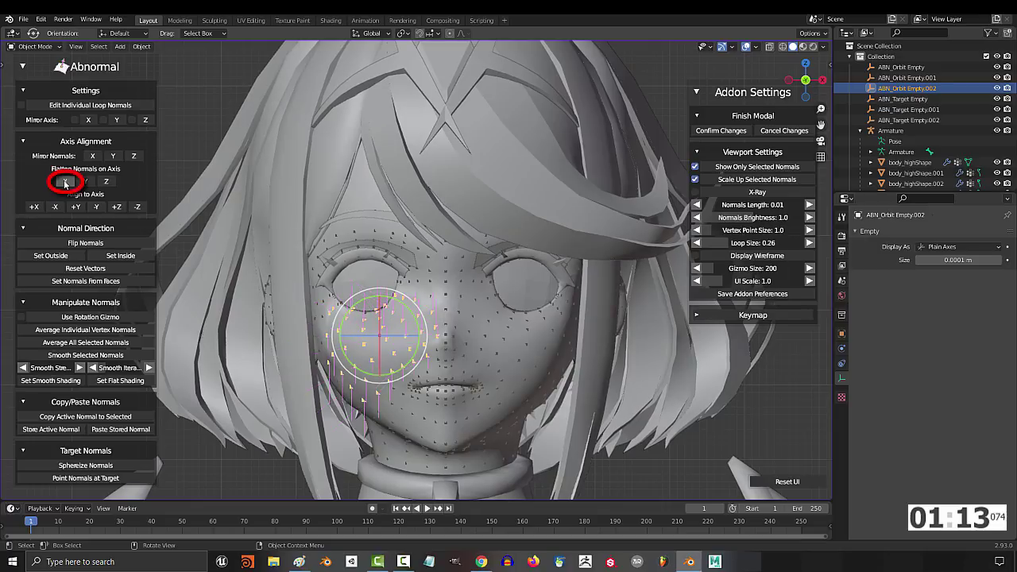
{"action": "mouse_move", "coordinate": [353, 358]}
{"action": "middle_mouse_down"}
{"action": "mouse_move", "coordinate": [465, 345]}
{"action": "mouse_move", "coordinate": [362, 348]}
{"action": "middle_mouse_up"}
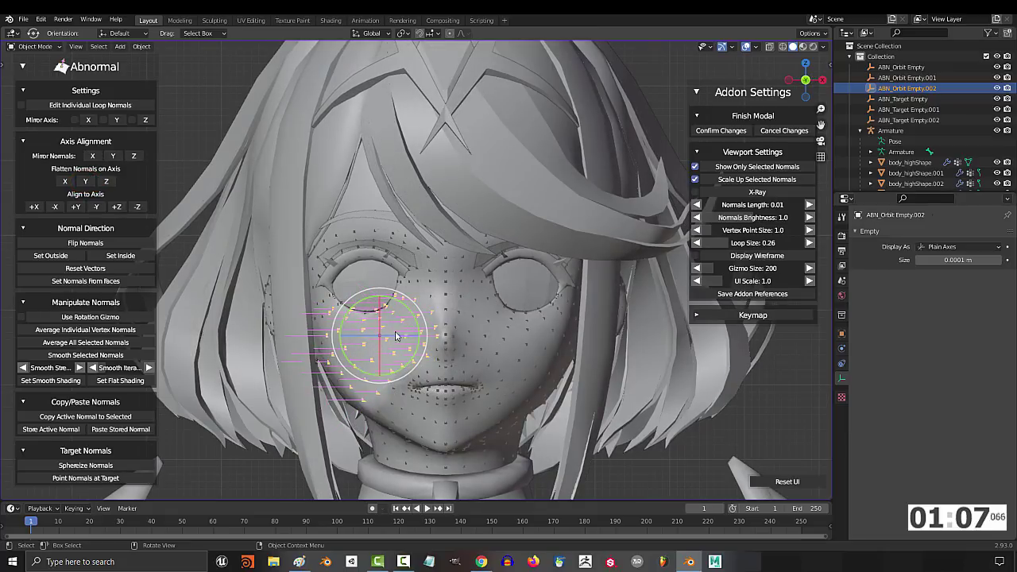
{"action": "mouse_move", "coordinate": [447, 340]}
{"action": "middle_mouse_down"}
{"action": "mouse_move", "coordinate": [452, 411]}
{"action": "mouse_move", "coordinate": [185, 173]}
{"action": "middle_mouse_up"}
{"action": "left_click", "coordinate": [106, 181]}
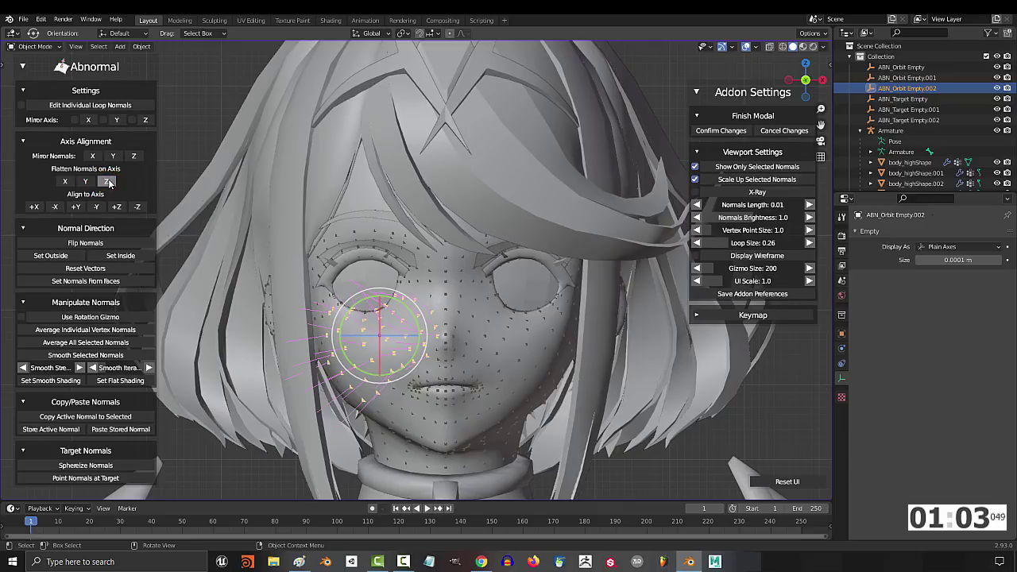
{"action": "middle_click_drag", "start_coordinate": [258, 169], "coordinate": [267, 245]}
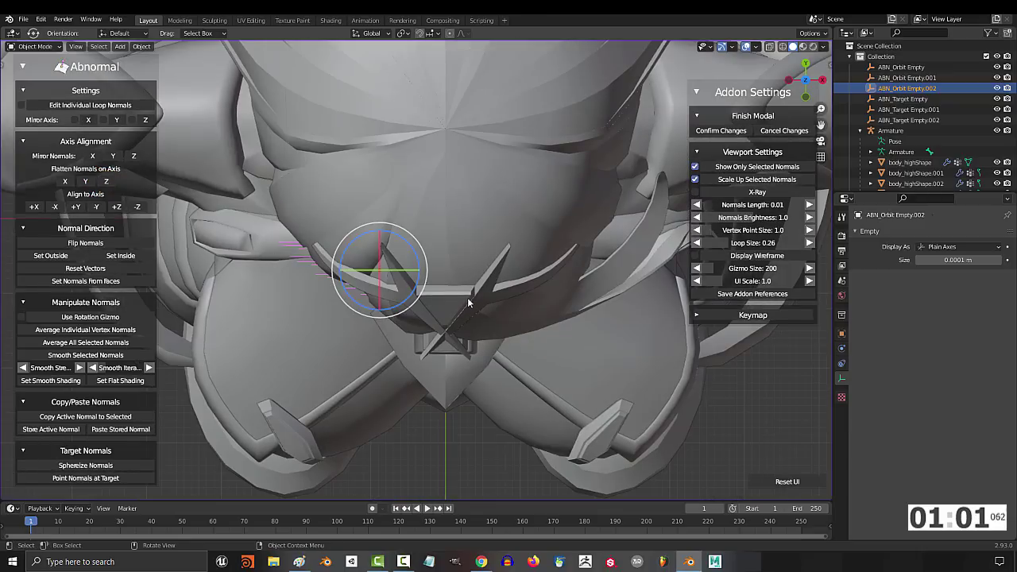
{"action": "middle_click_drag", "start_coordinate": [468, 303], "coordinate": [307, 306]}
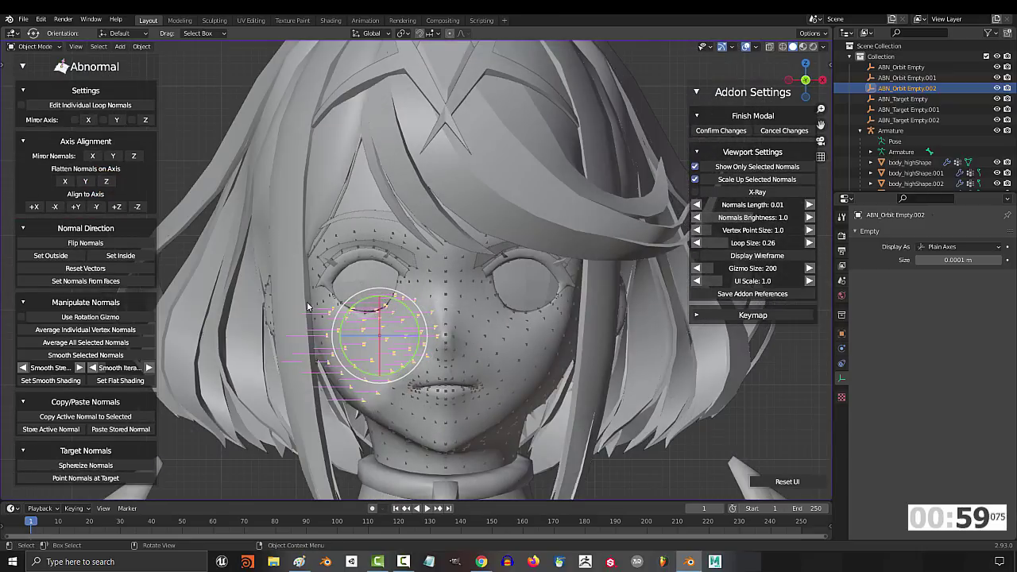
Mirror the cheek normals on Y, and try a free view rotation of them with the X mirror axis enabled.
{"action": "left_click", "coordinate": [113, 156]}
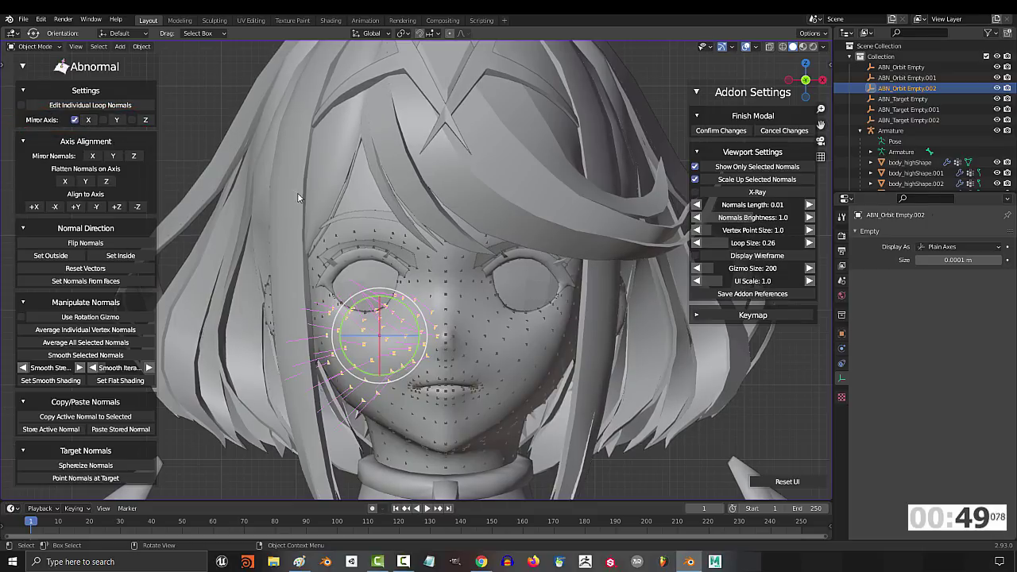
{"action": "key", "text": "r"}
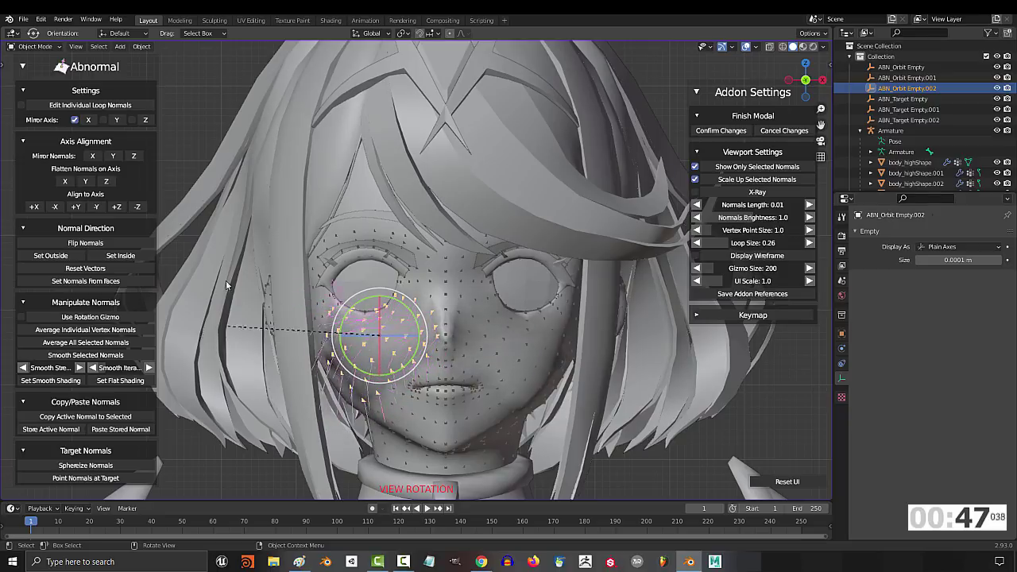
{"action": "left_click", "coordinate": [267, 312]}
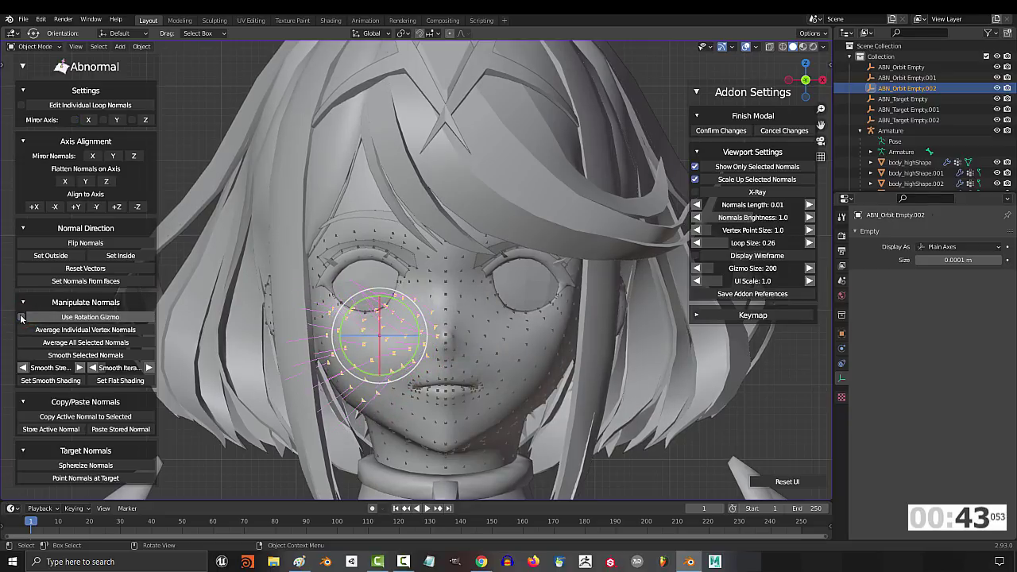
Average all the selected cheek normals, and smooth them with strength 0.25 and 10 iterations.
{"action": "left_click", "coordinate": [147, 345]}
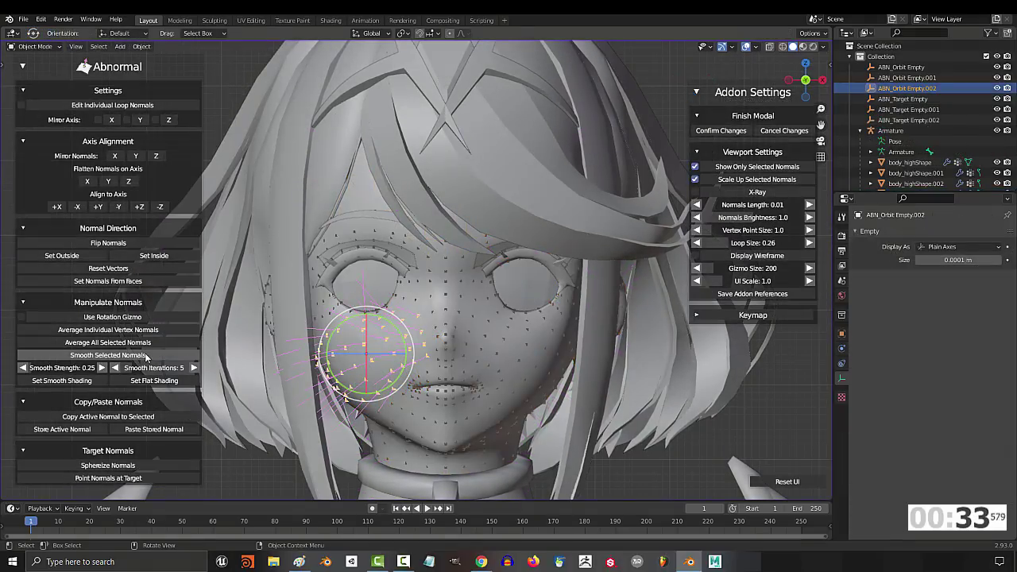
{"action": "left_click", "coordinate": [146, 359]}
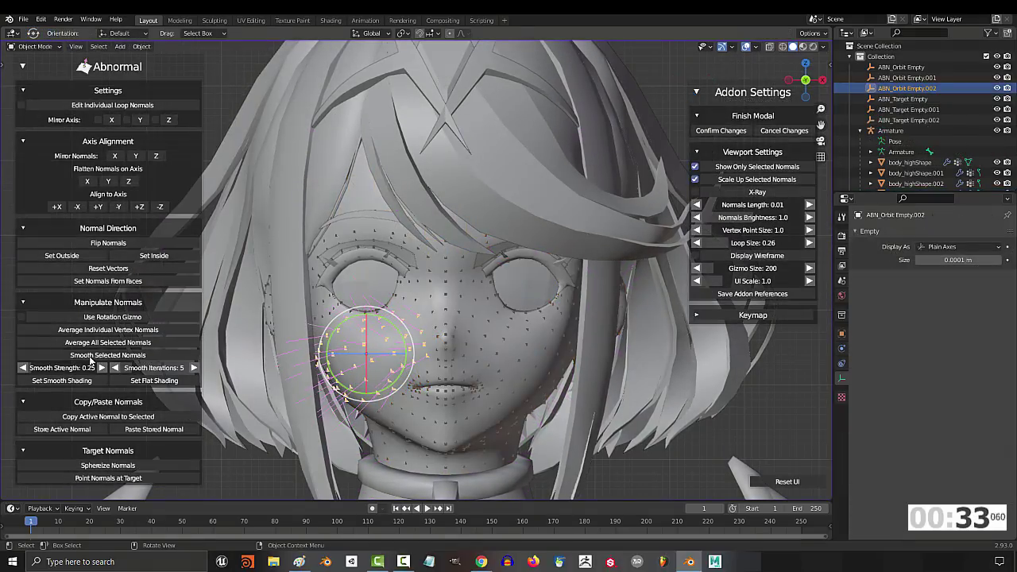
{"action": "left_click_drag", "start_coordinate": [68, 371], "coordinate": [79, 371]}
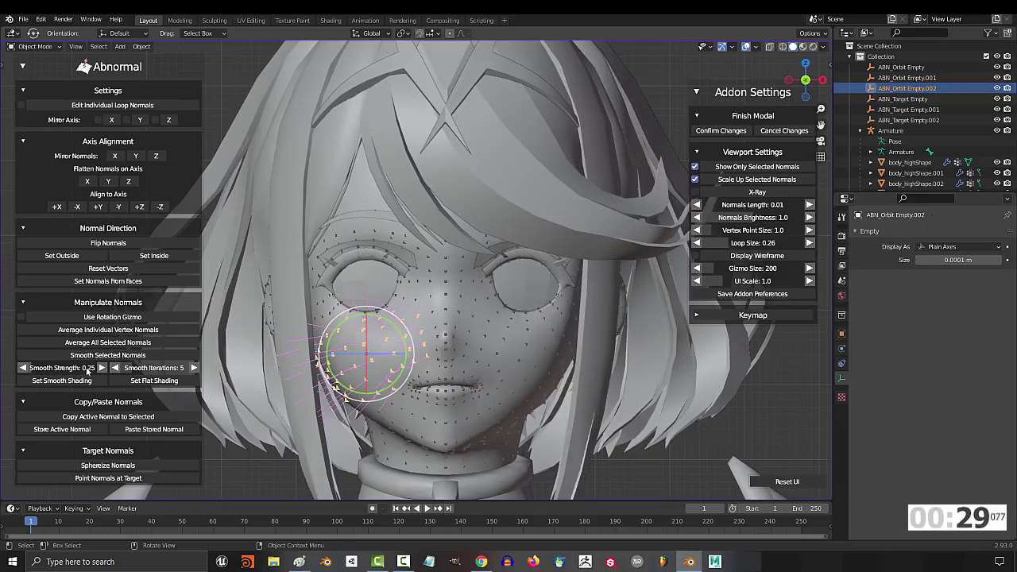
{"action": "left_click_drag", "start_coordinate": [148, 372], "coordinate": [171, 372]}
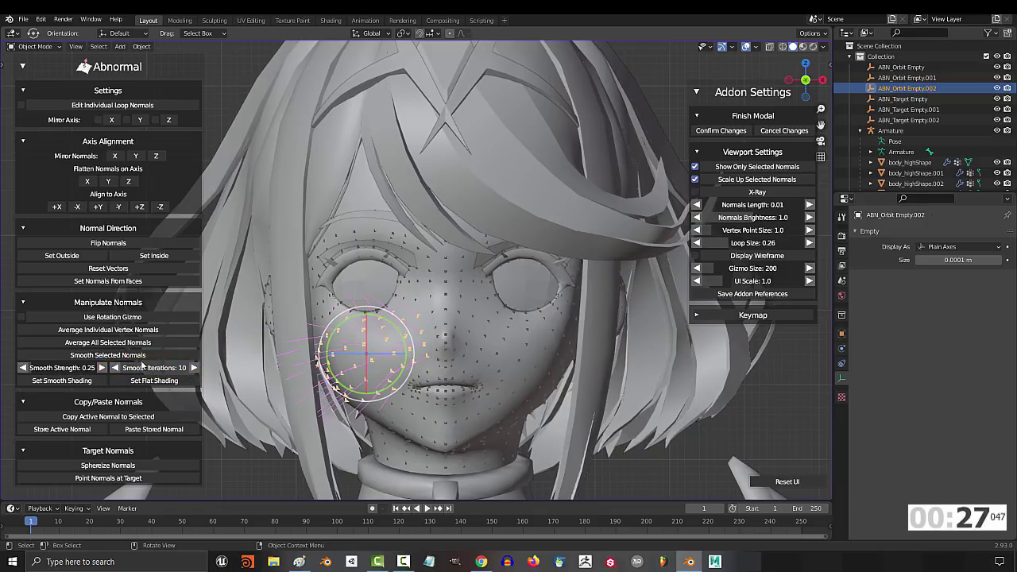
{"action": "left_click", "coordinate": [135, 357]}
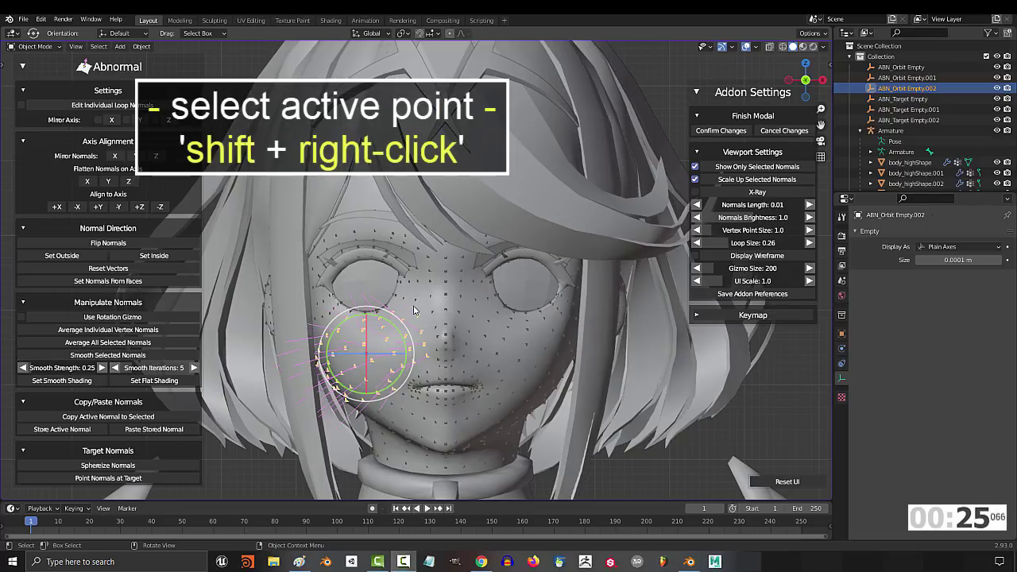
Make the cheek point beside the nose active, and copy its normal to the selected points.
{"action": "right_click", "coordinate": [417, 318], "text": "shift"}
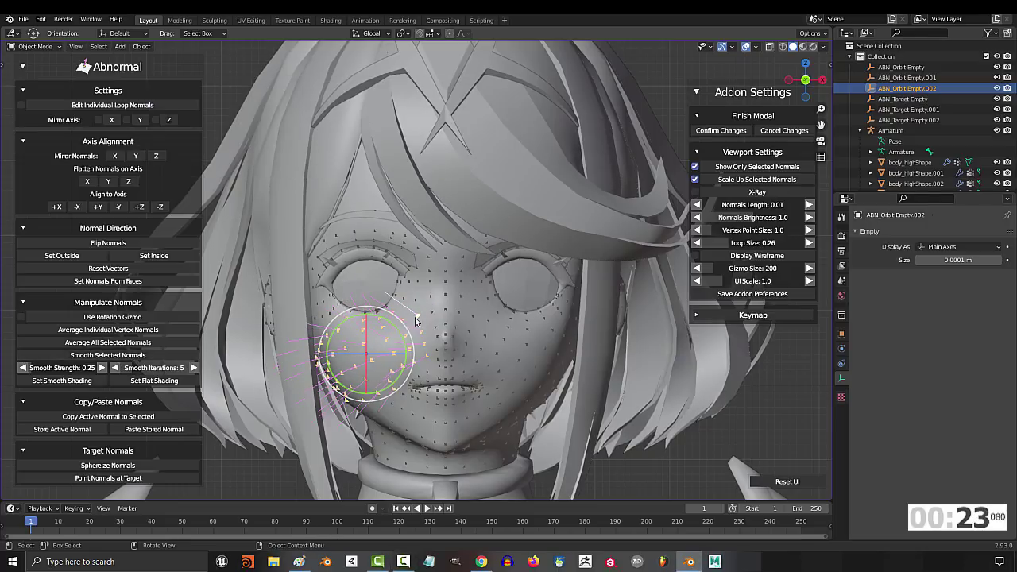
{"action": "left_click", "coordinate": [159, 418]}
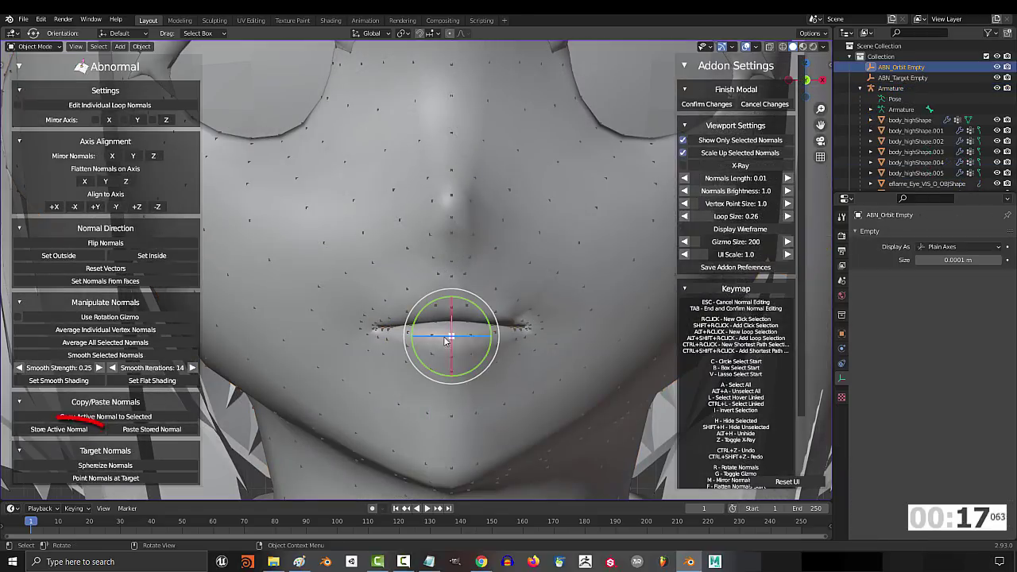
Store the active normal at the middle of the lower lip, and add the lip points out to both mouth corners to the selection.
{"action": "left_click", "coordinate": [67, 434]}
{"action": "right_click", "coordinate": [431, 334], "text": "shift"}
{"action": "right_click", "coordinate": [408, 332], "text": "shift"}
{"action": "right_click", "coordinate": [383, 329], "text": "shift"}
{"action": "right_click", "coordinate": [375, 328], "text": "shift"}
{"action": "right_click", "coordinate": [495, 332], "text": "shift"}
{"action": "right_click", "coordinate": [517, 330], "text": "shift"}
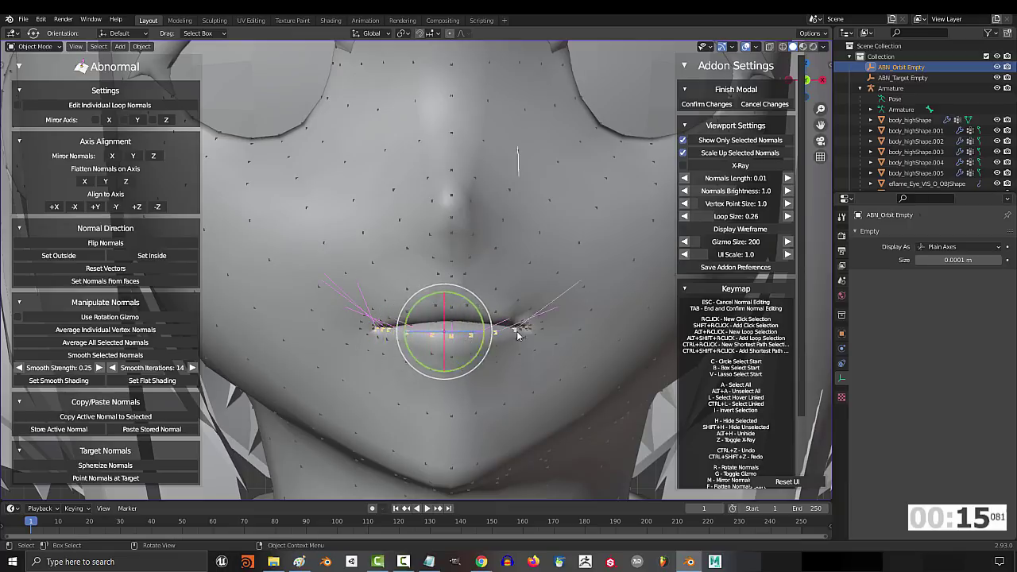
{"action": "right_click", "coordinate": [528, 329], "text": "shift"}
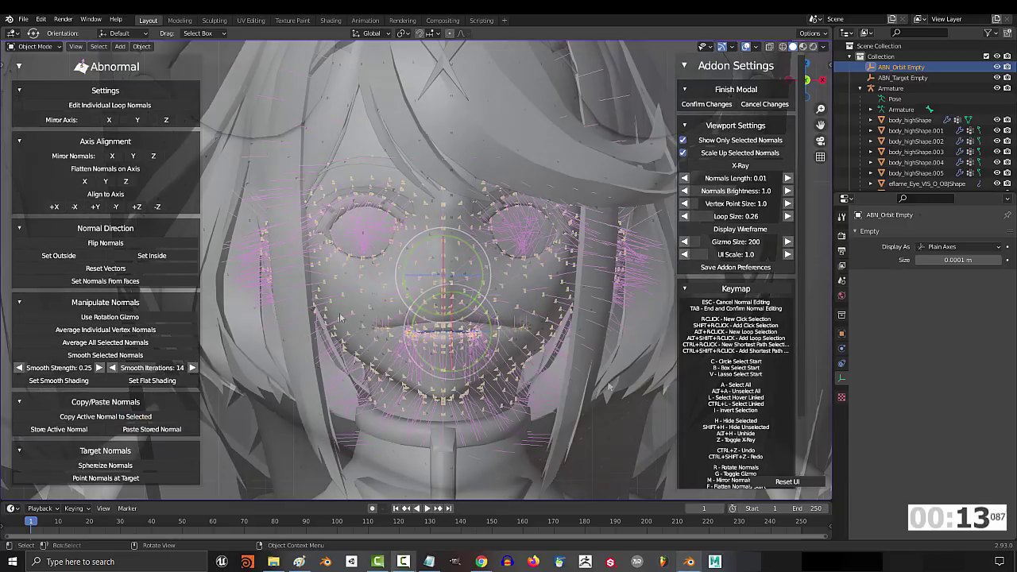
Spherize all the selected face normals with a strength of 1.0.
{"action": "left_click", "coordinate": [132, 468]}
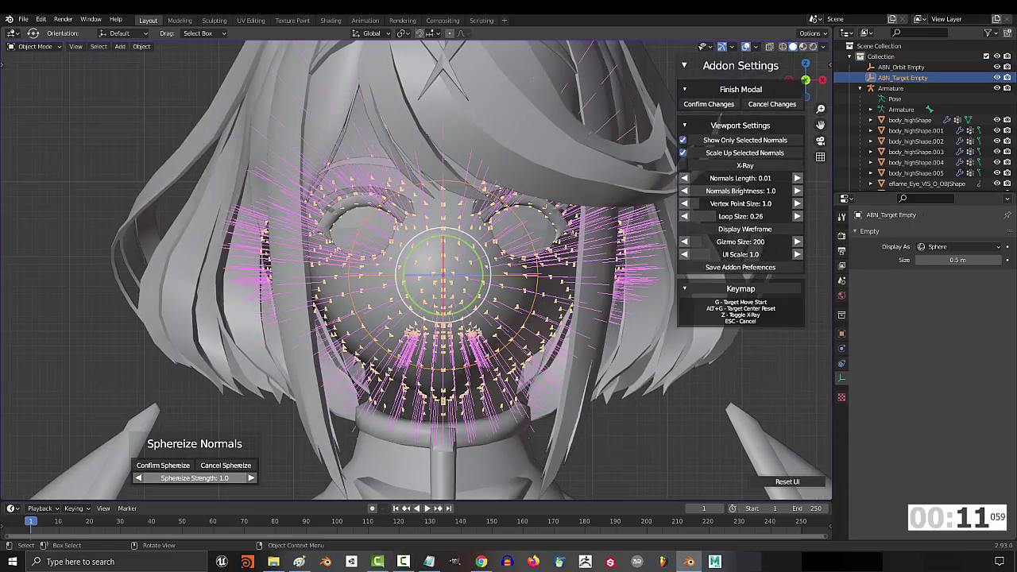
{"action": "middle_click_drag", "start_coordinate": [471, 326], "coordinate": [508, 345]}
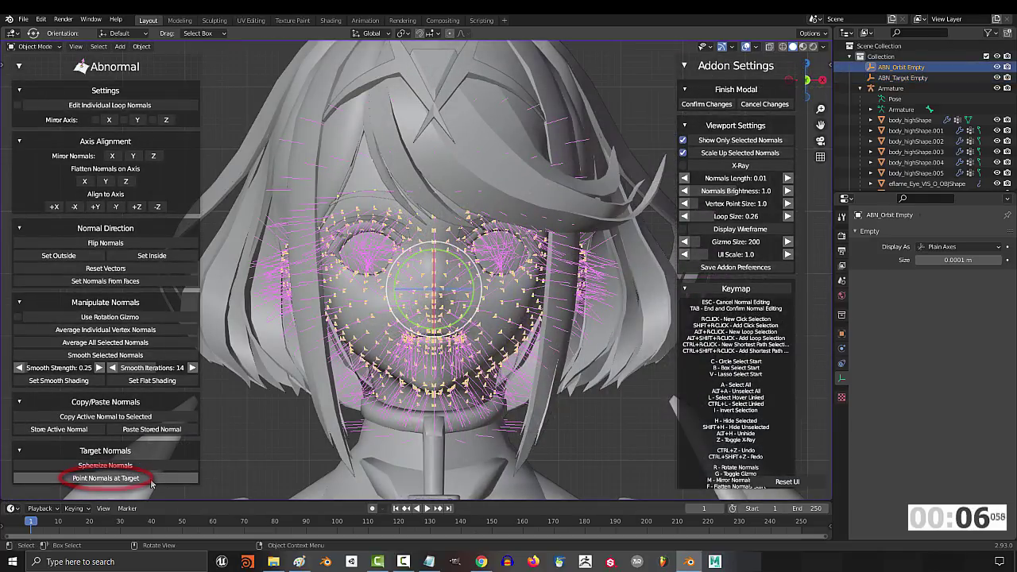
Try to point all face normals at a target moved beside the character's shoulder.
{"action": "left_click", "coordinate": [163, 478]}
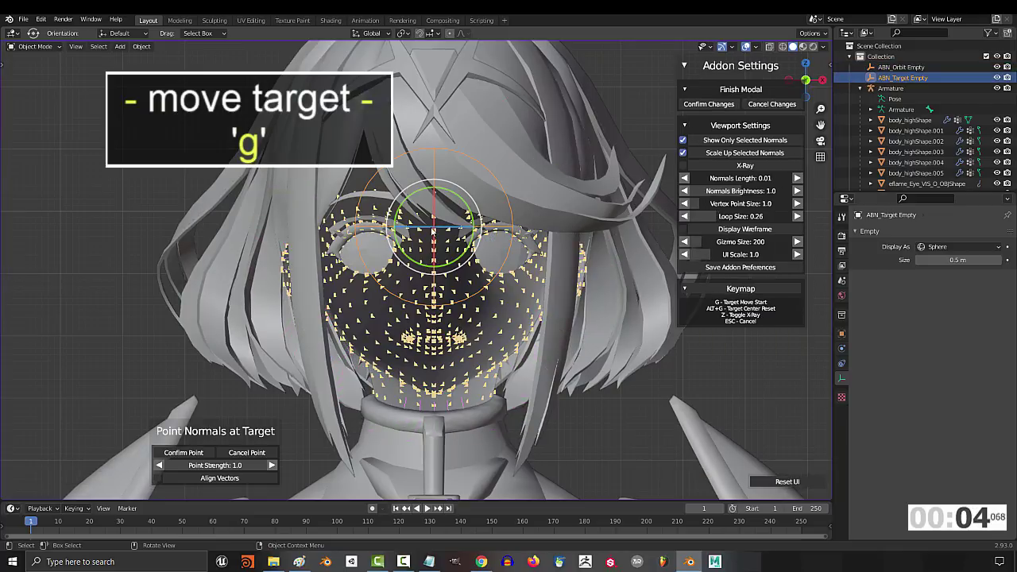
{"action": "key", "text": "g"}
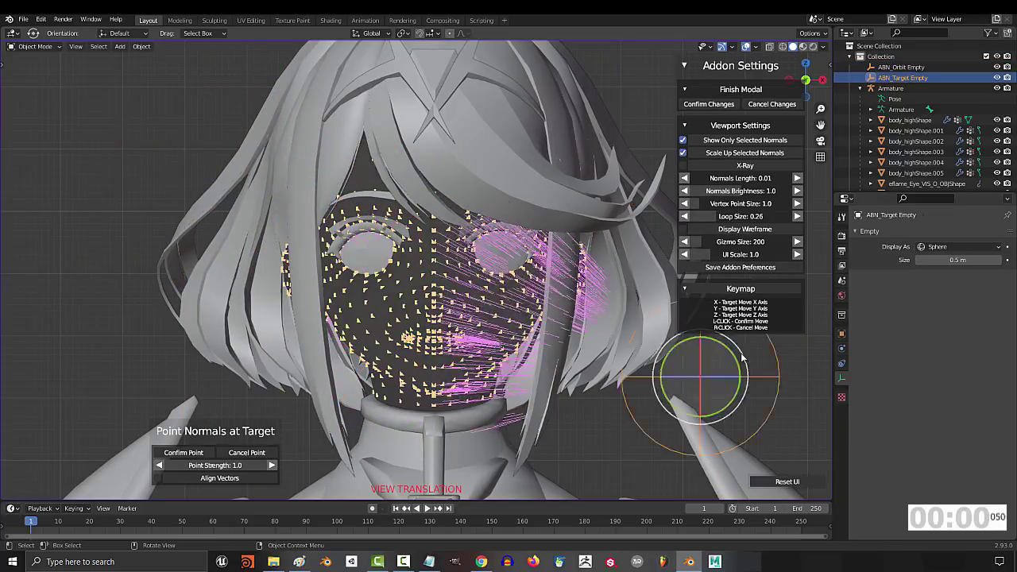
{"action": "right_click", "coordinate": [524, 487]}
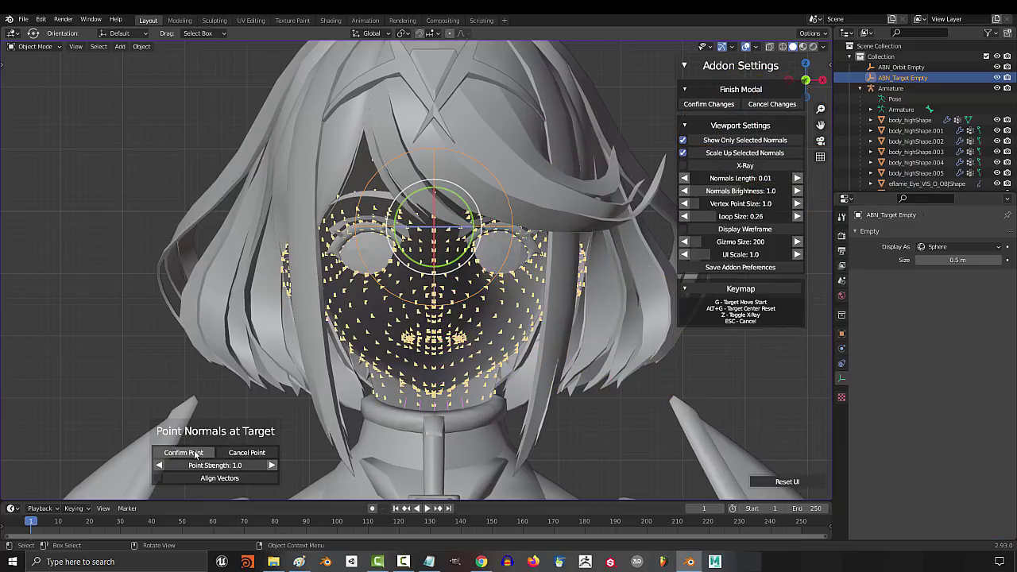
{"action": "left_click", "coordinate": [250, 453]}
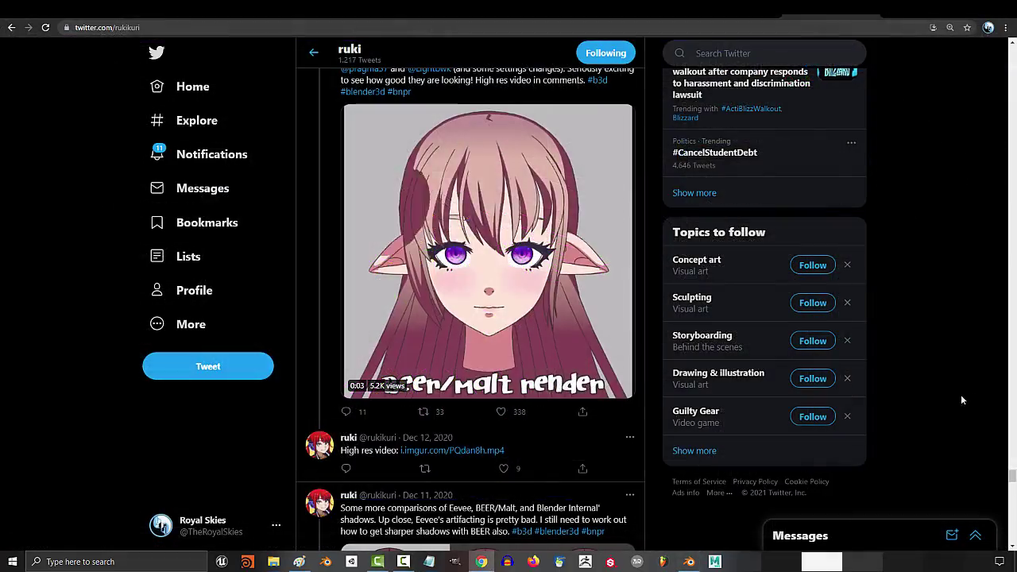